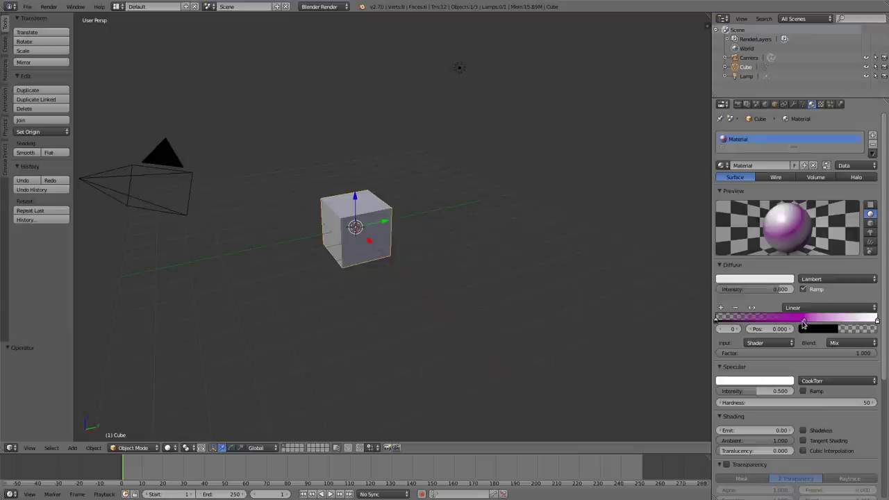
Slide the purple stop of the diffuse color ramp to 0.317, and back to position 0.480.
left_click_drag(803, 325, 768, 323)
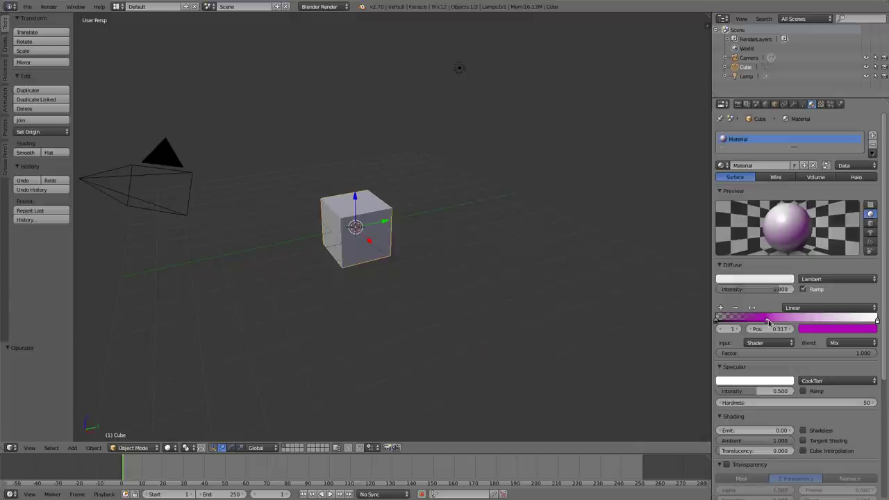
left_click_drag(767, 321, 792, 321)
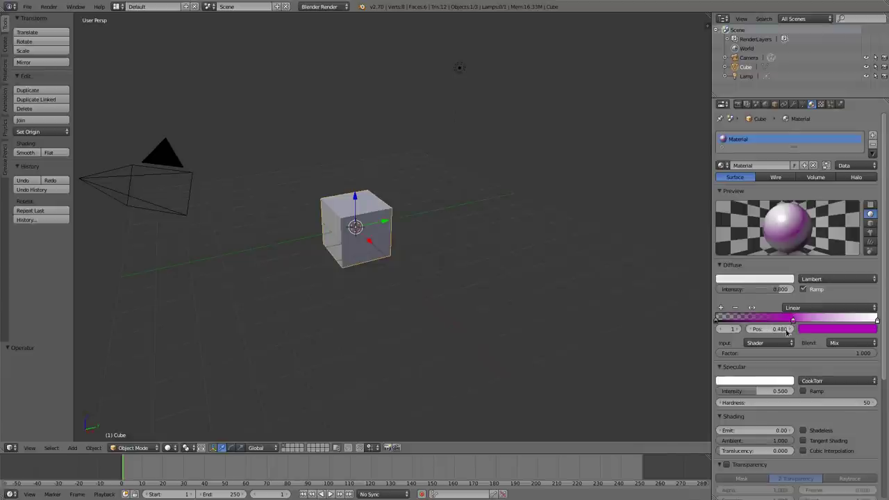
middle_click_drag(794, 338, 755, 350, "ctrl")
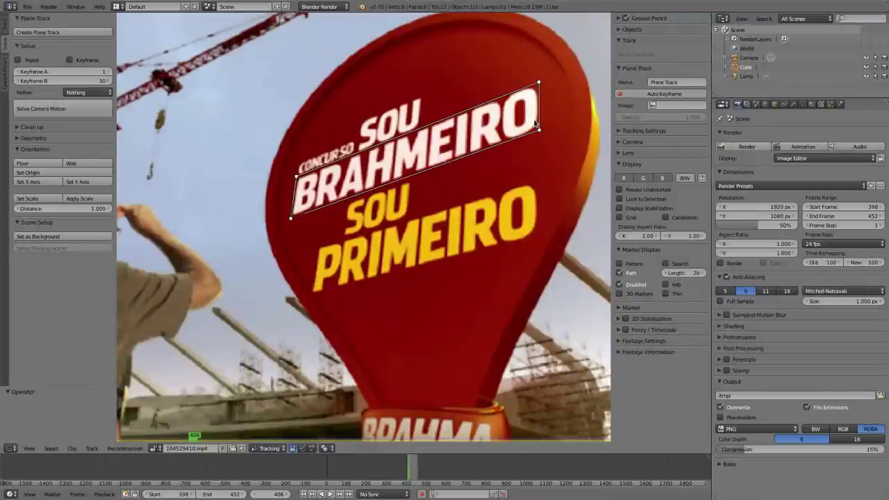
Nudge the upper-right corner of the plane track around BRAHMEIRO, and hide and reveal the track.
mouse_move(540, 83)
left_mouse_down()
mouse_move(515, 94)
mouse_move(540, 83)
left_mouse_up()
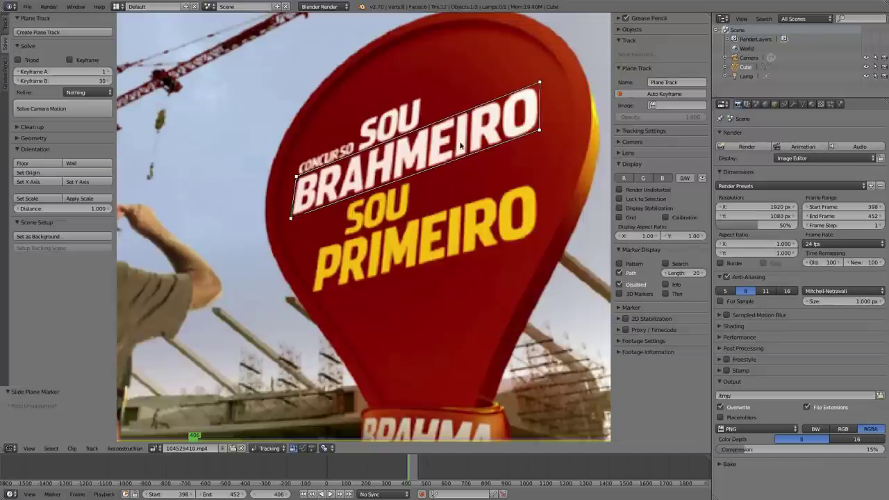
key("h")
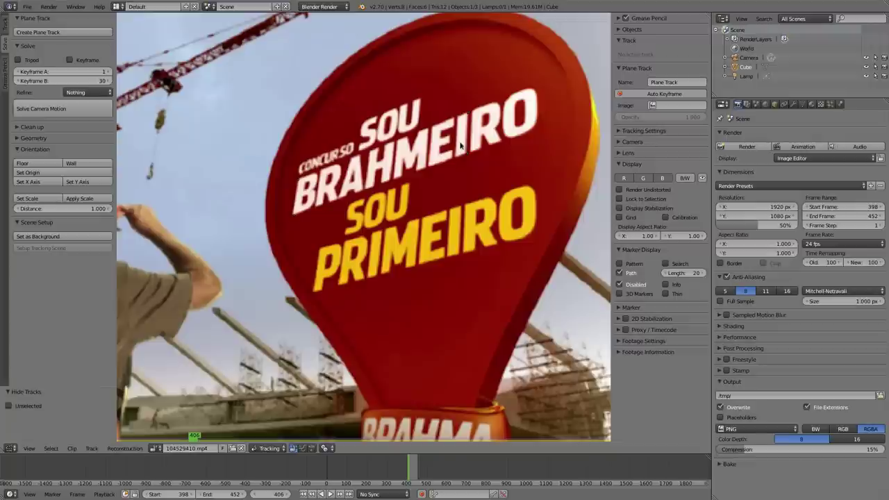
key("alt+h")
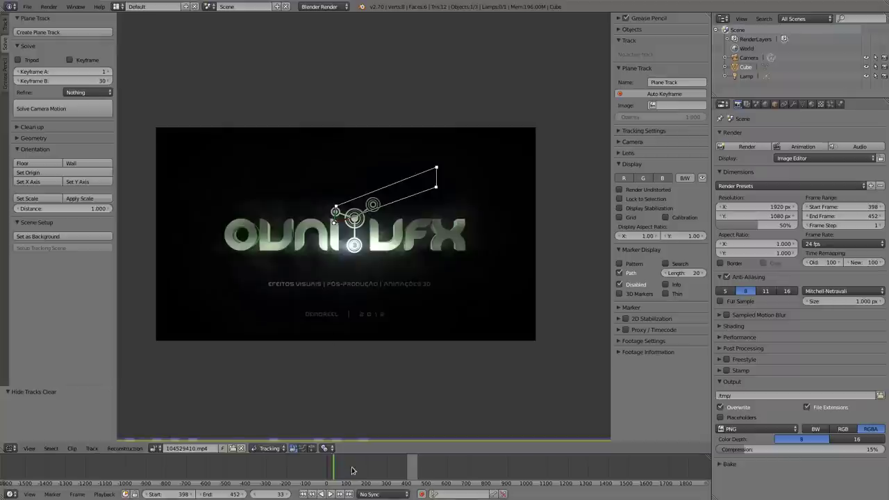
Scrub the footage between frames 404 and 425 to check how the plane track follows the BRAHMEIRO lettering.
left_click_drag(340, 471, 408, 464)
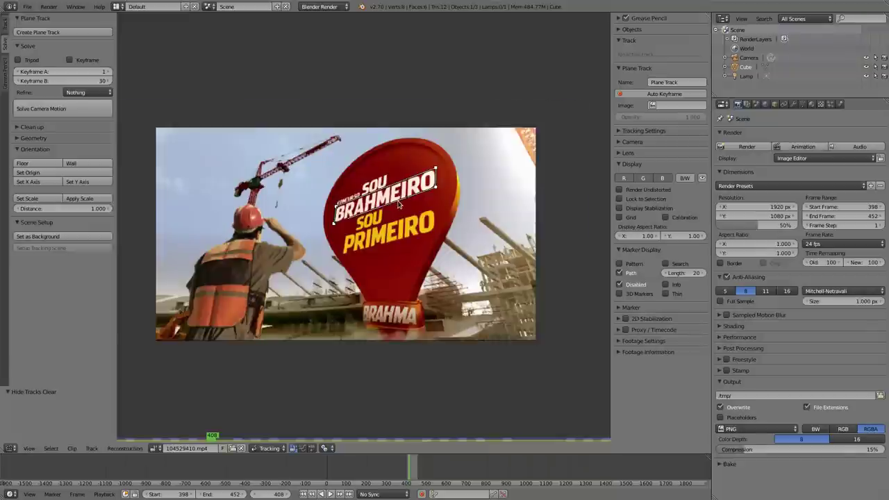
scroll(381, 207, "up", 4)
scroll(365, 233, "up", 1)
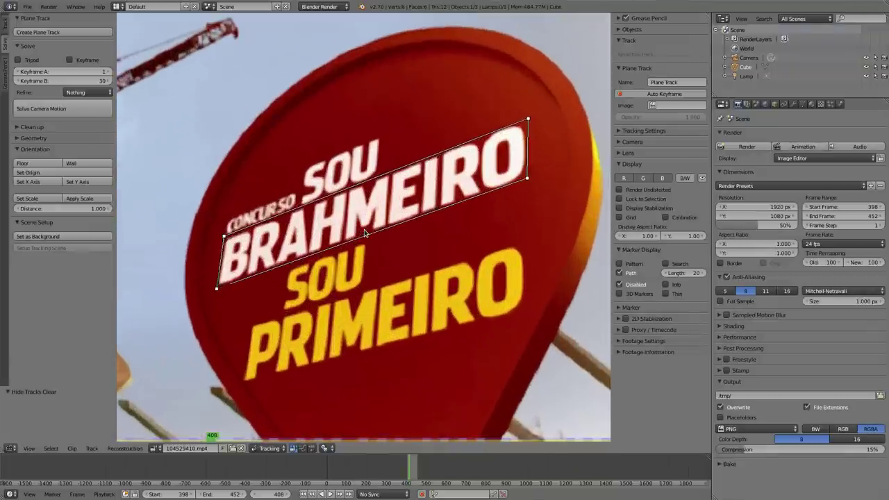
middle_click_drag(395, 235, 376, 238)
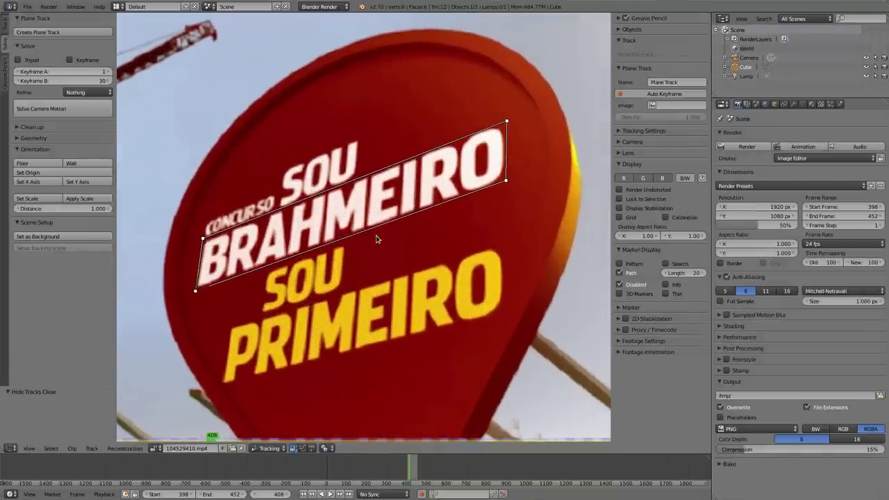
left_click(414, 470)
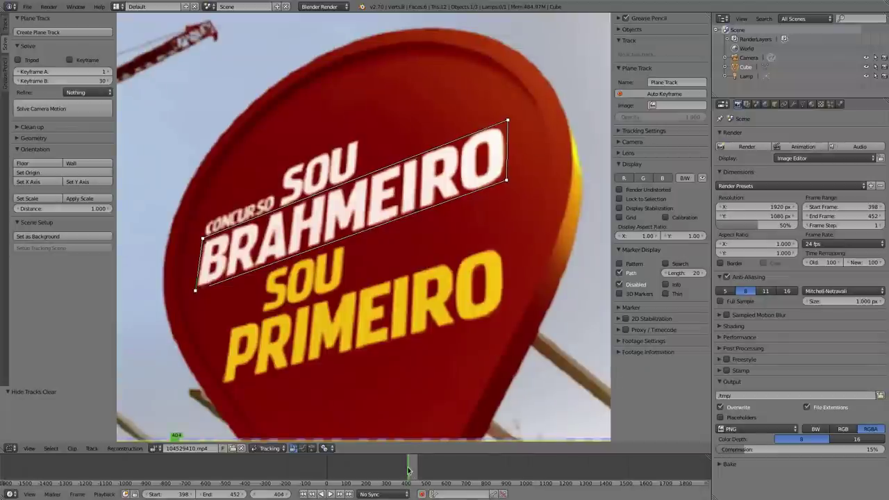
left_click_drag(414, 470, 412, 470)
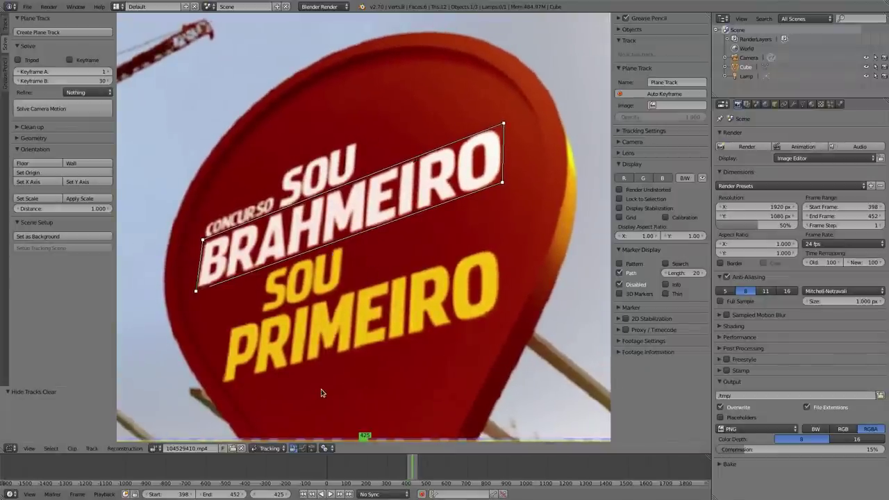
Switch the clip editor to Mask mode and outline the yellow SOU PRIMEIRO lettering with a closed mask spline.
left_click(266, 448)
left_click(267, 427)
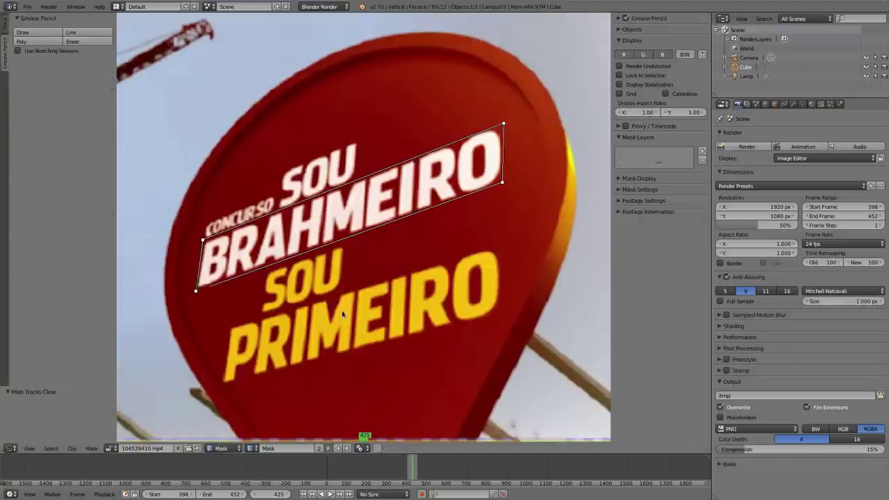
scroll(389, 359, "up", 1)
left_click_drag(208, 341, 241, 379, "ctrl")
left_click(318, 356, "ctrl")
left_click(569, 263, "ctrl")
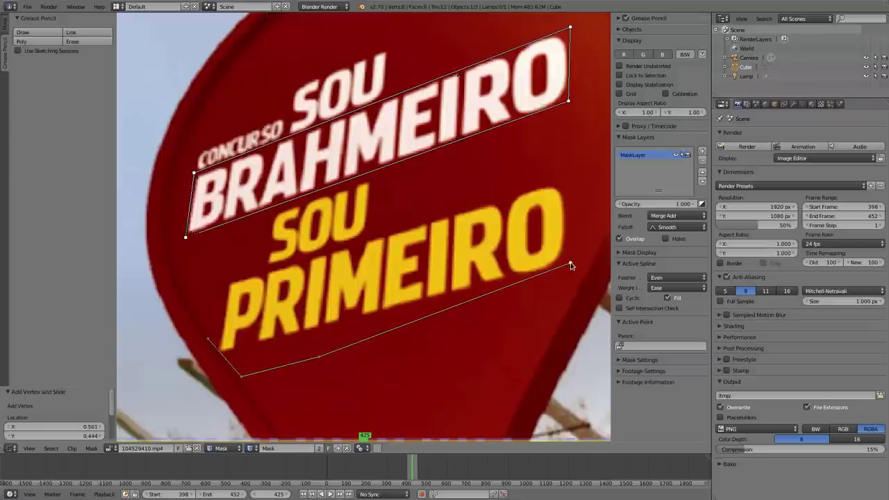
left_click(578, 164, "ctrl")
left_click(381, 219, "ctrl")
left_click(375, 168, "ctrl")
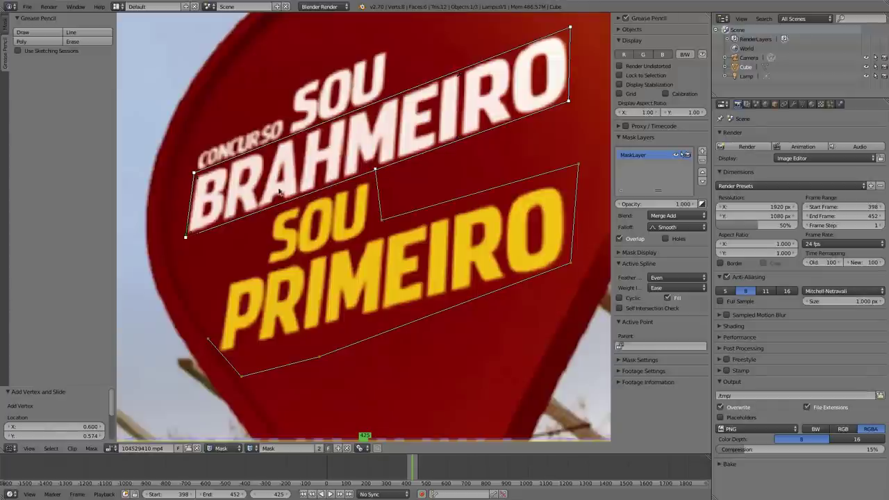
left_click(263, 210, "ctrl")
left_click(257, 261, "ctrl")
left_click(201, 282, "ctrl")
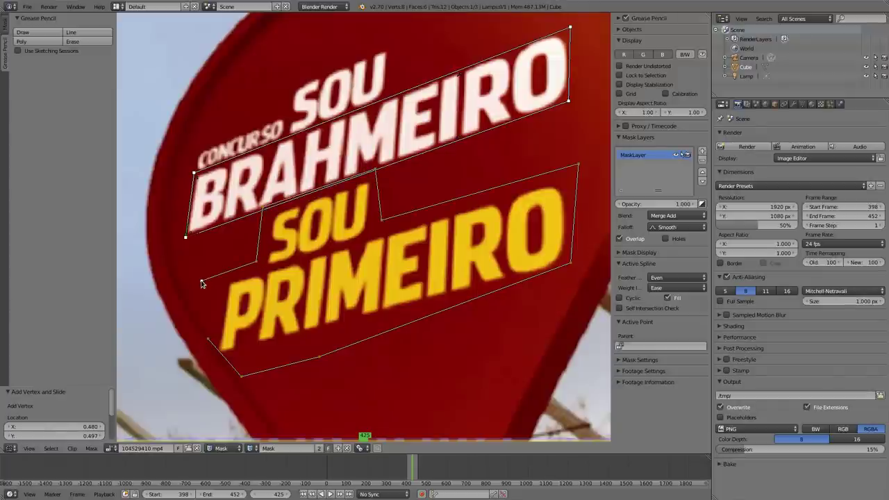
key("alt+c")
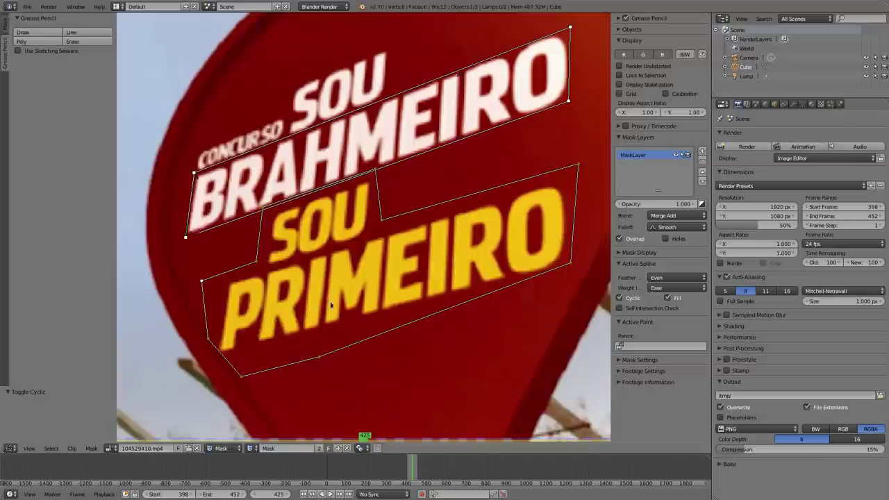
Set the handle type of the three lower-left mask points to Aligned.
middle_click_drag(330, 304, 261, 355)
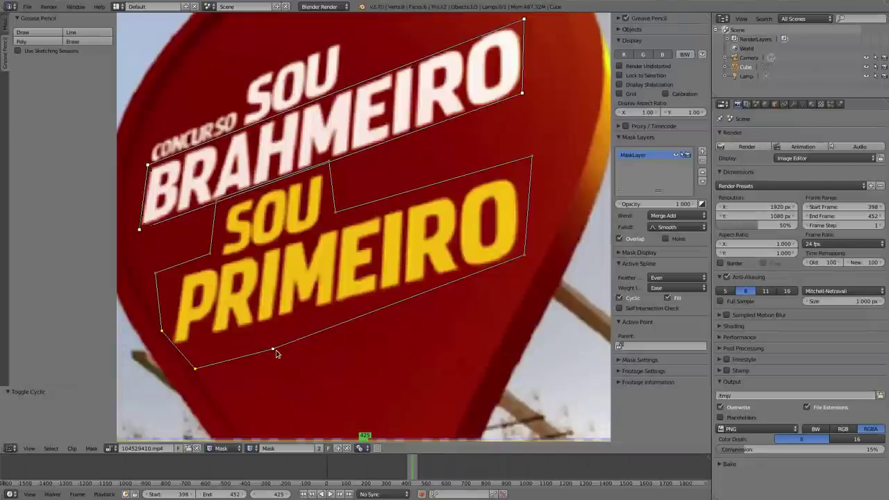
key("v")
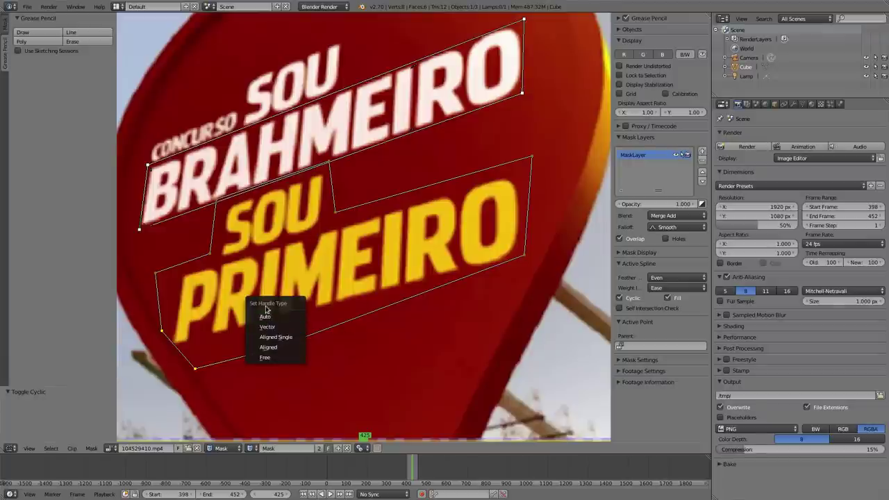
left_click(268, 349)
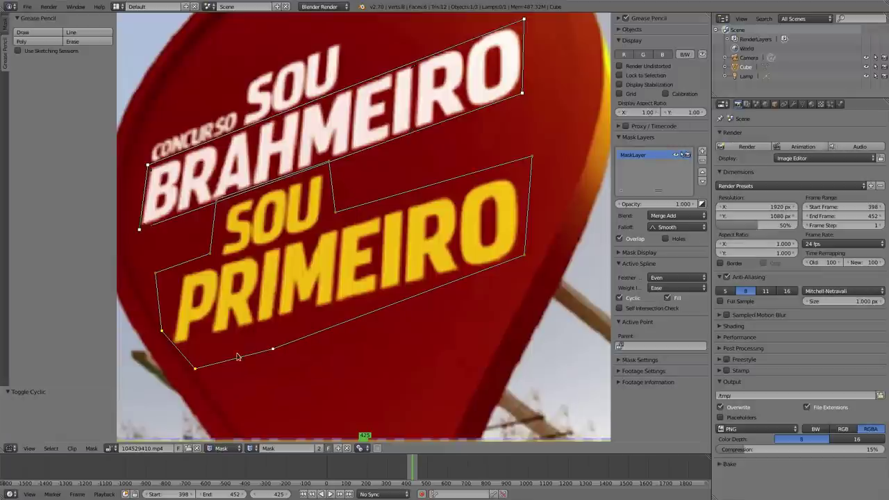
key("v")
left_click(234, 376)
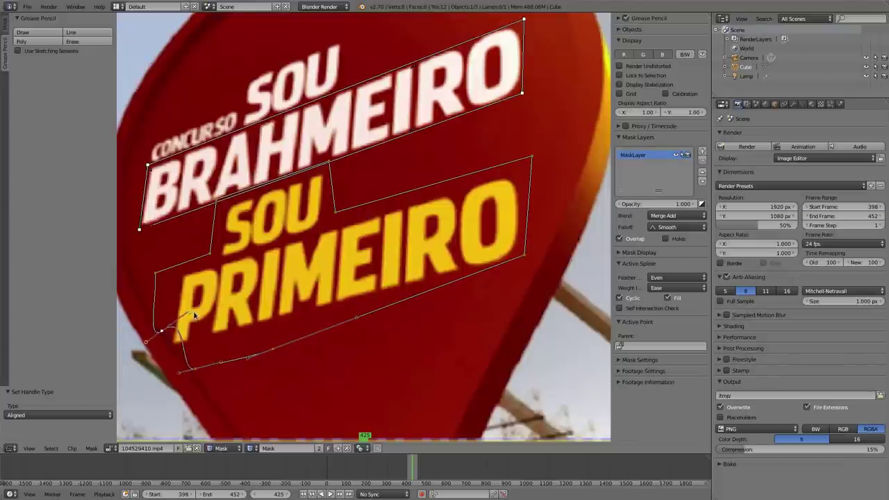
Adjust the handles of the lower-left mask points to bend the outline into curves around the letter P.
left_click_drag(194, 316, 166, 368)
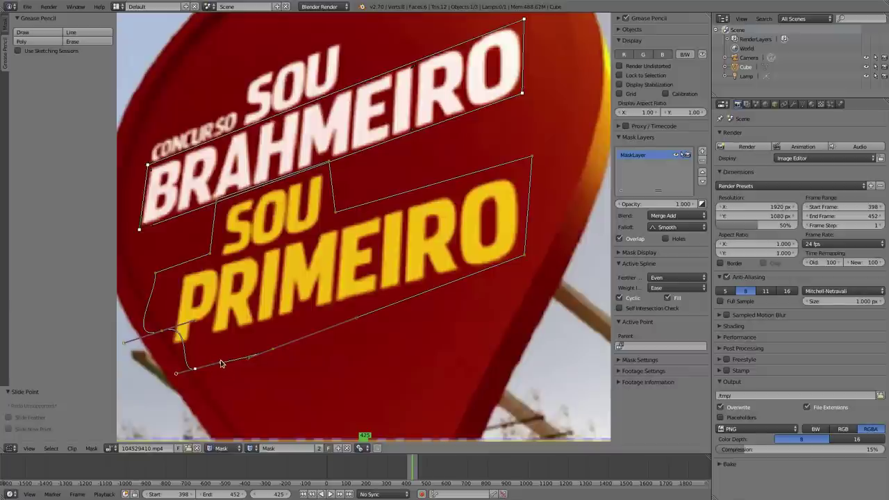
left_click_drag(221, 364, 211, 335)
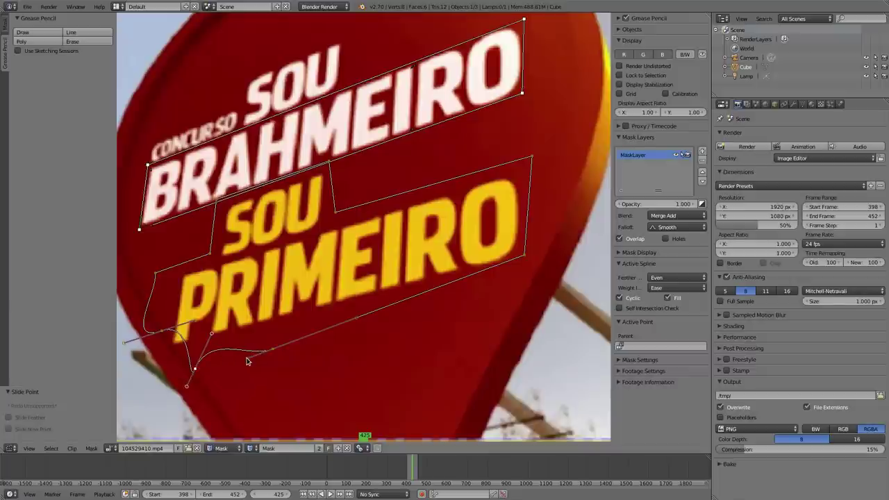
left_click(280, 354, "ctrl")
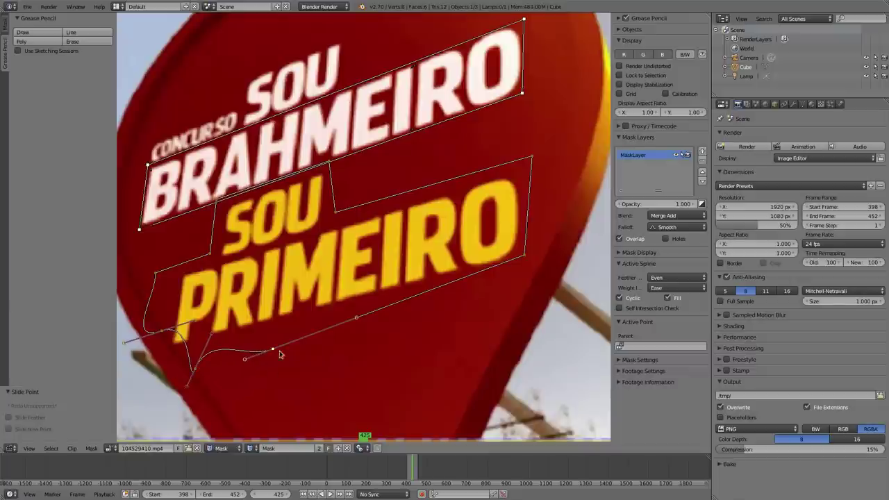
Set the mask corner point beside the word SOU to the Vector handle type.
right_click(339, 217)
key("v")
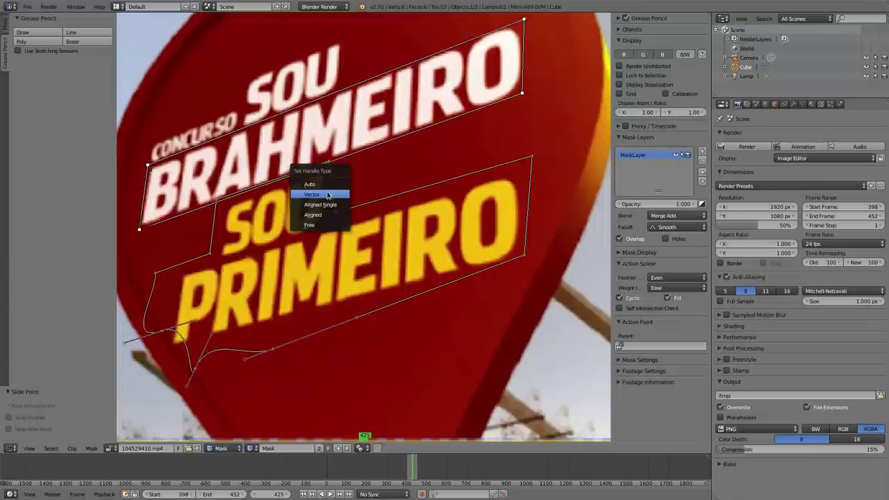
left_click(321, 195)
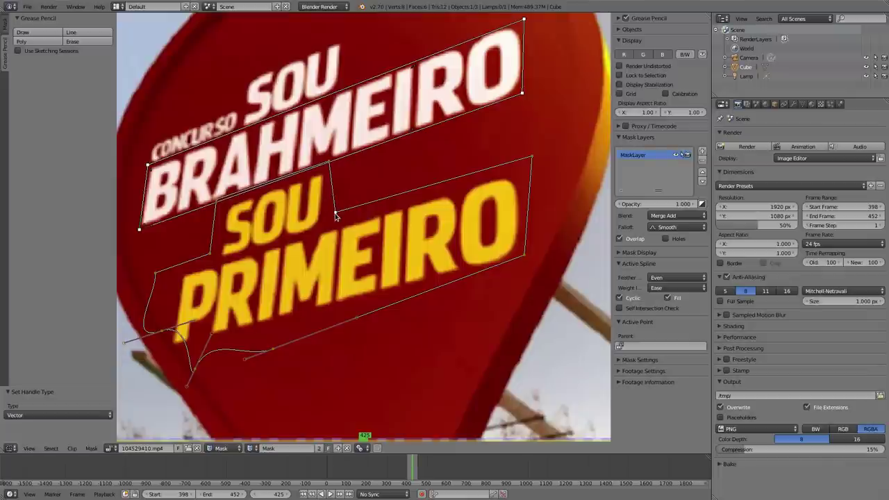
Give the mask's upper-right point an Aligned Single handle and swing that handle outward, away from the lettering.
key("v")
left_click(535, 166)
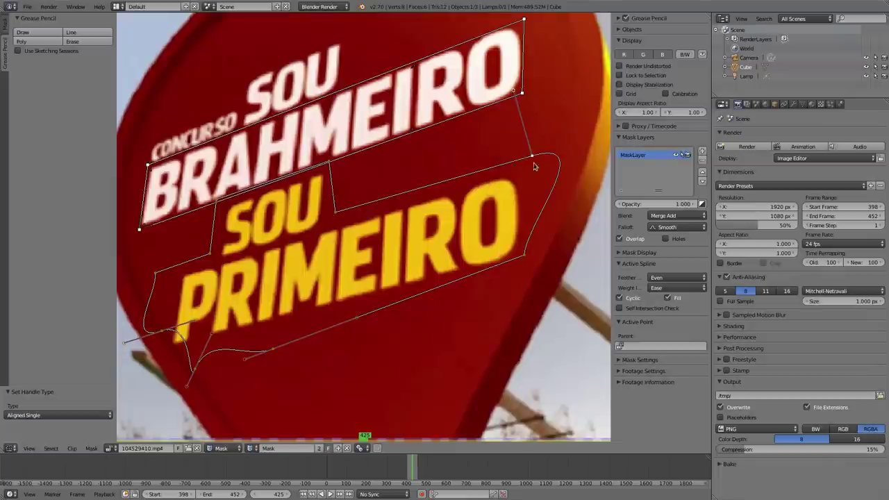
left_click_drag(518, 93, 566, 123)
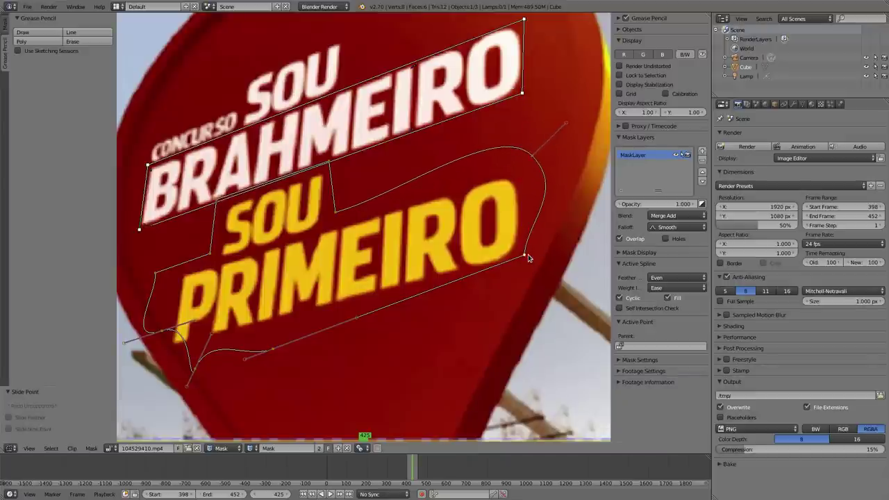
Set the mask's lower-right point to Auto handles and reshape the curve by repositioning its two handles.
right_click(528, 259)
key("v")
left_click(517, 234)
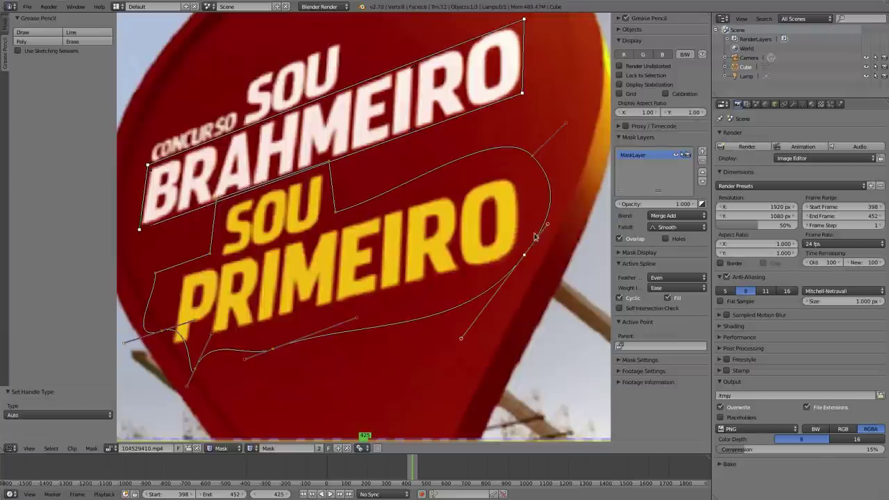
left_click_drag(546, 226, 491, 199)
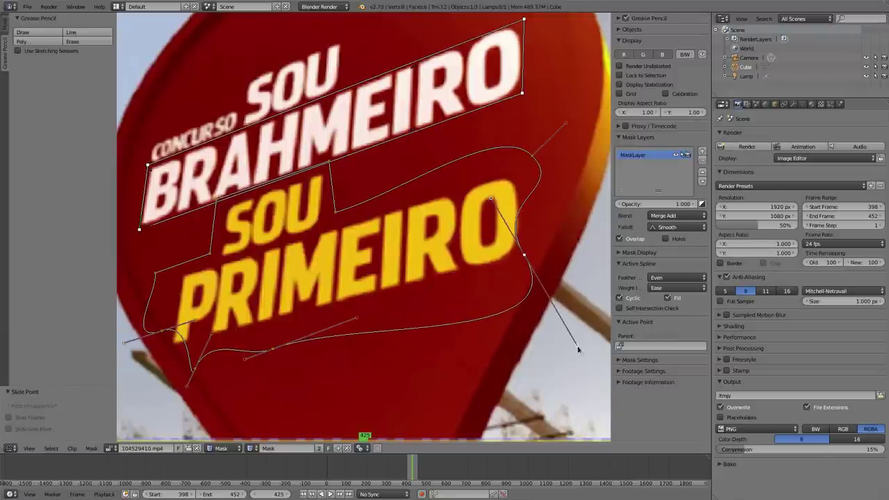
left_click_drag(578, 349, 548, 296)
left_click_drag(490, 201, 508, 223)
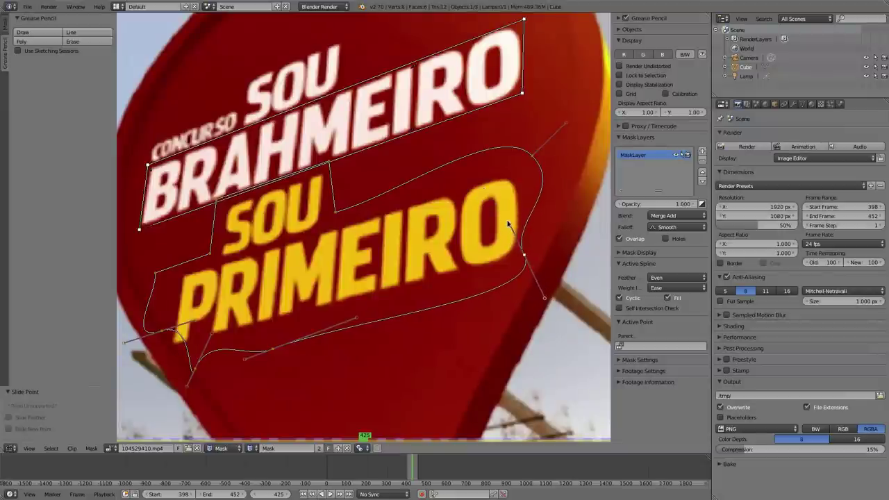
key("g")
left_click(219, 260)
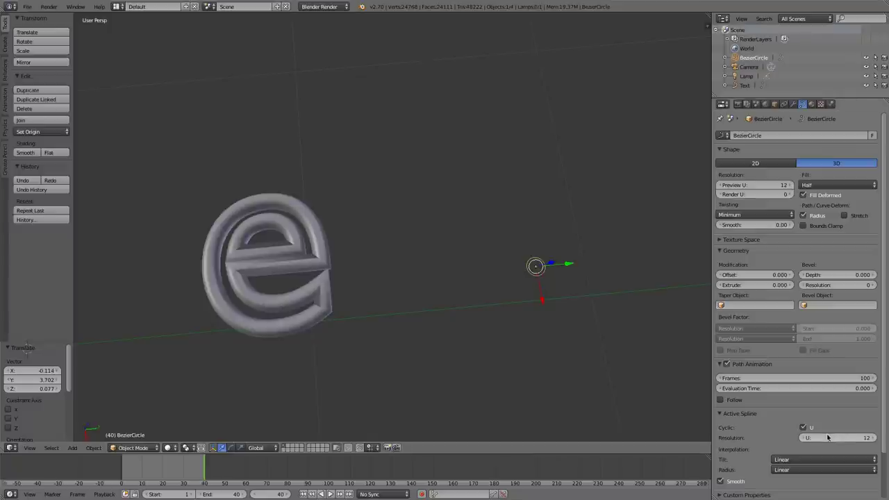
Compare the curve settings of the letter e and its bevel circle, and enter Edit Mode on the letter.
right_click(298, 260)
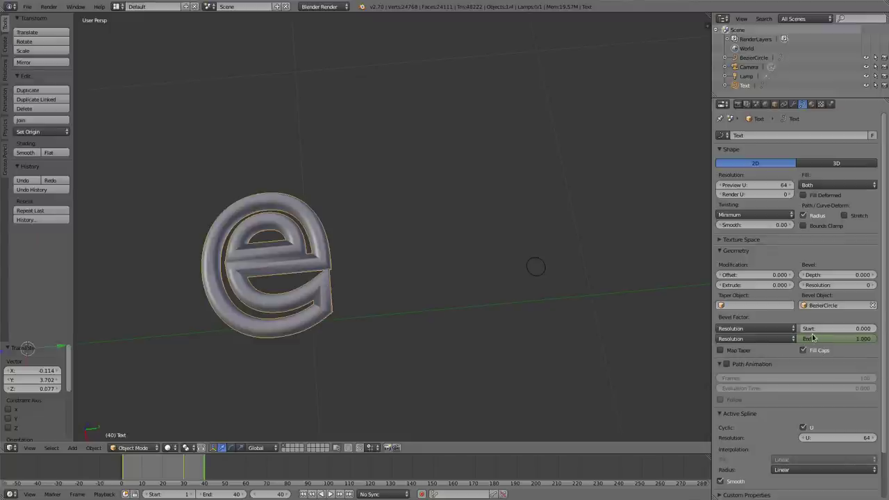
right_click(534, 279)
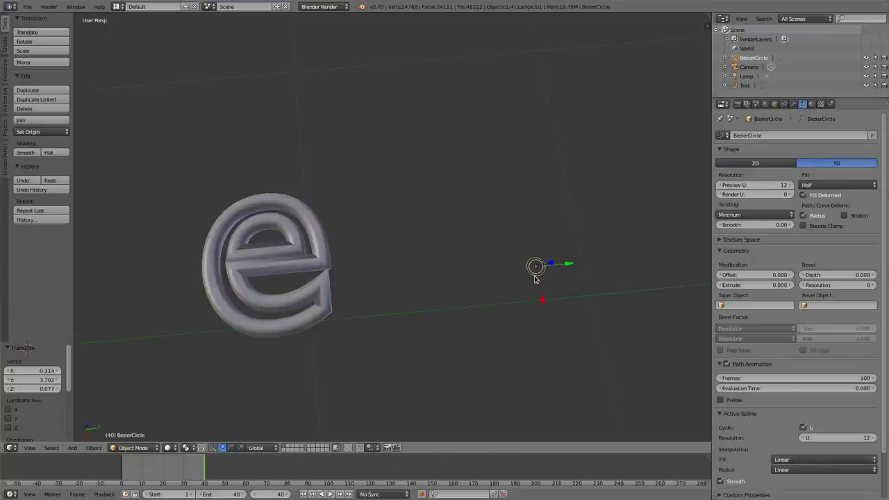
right_click(291, 266)
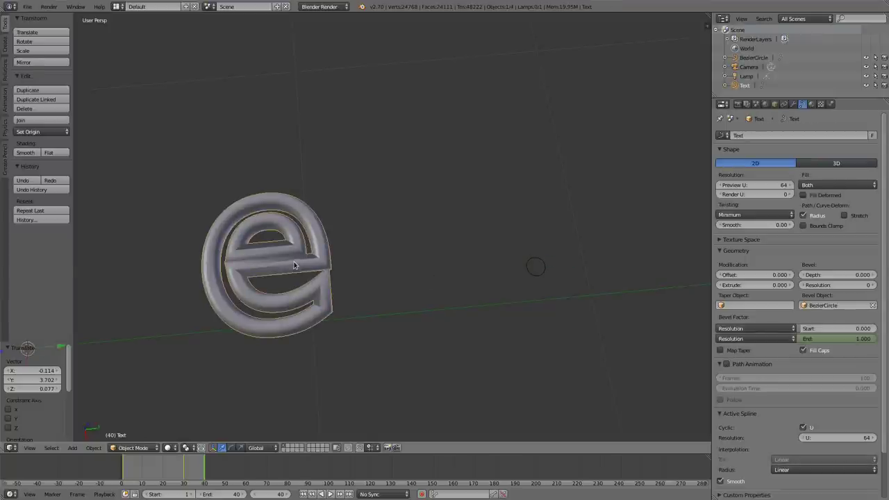
key("Tab")
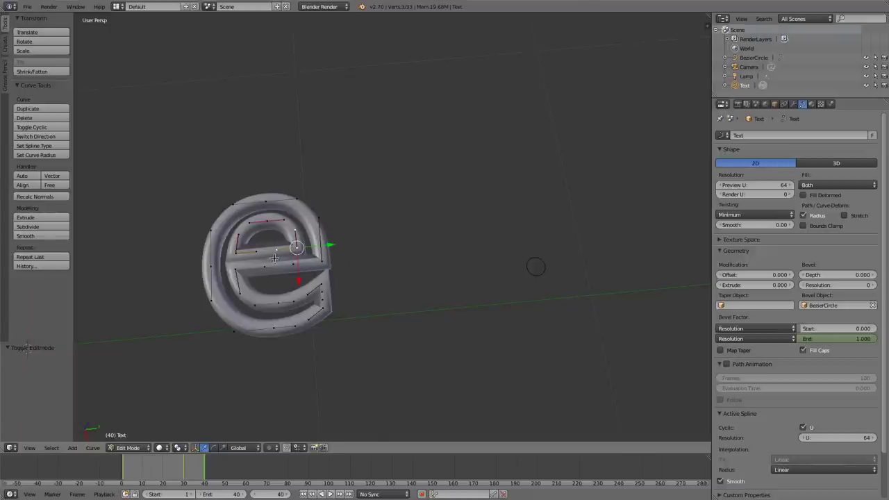
Leave Edit Mode on the letter e and scale its bevel circle down to about 0.404.
key("Tab")
right_click(530, 274)
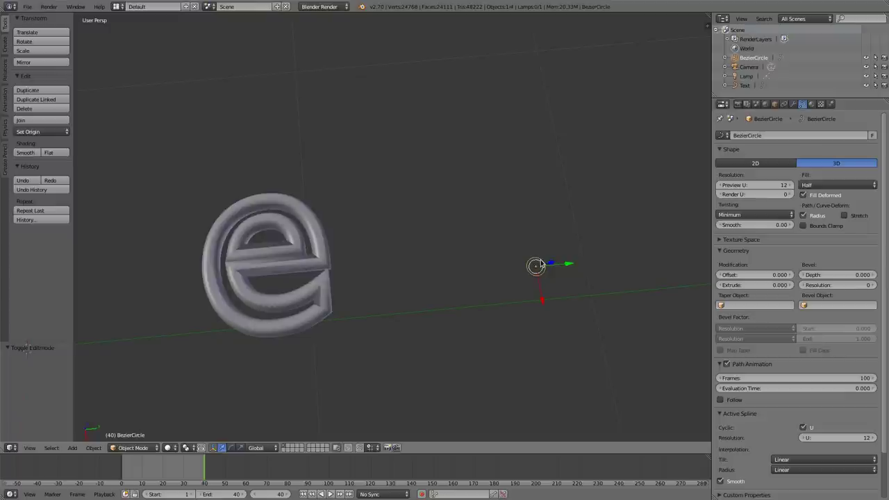
right_click(280, 270)
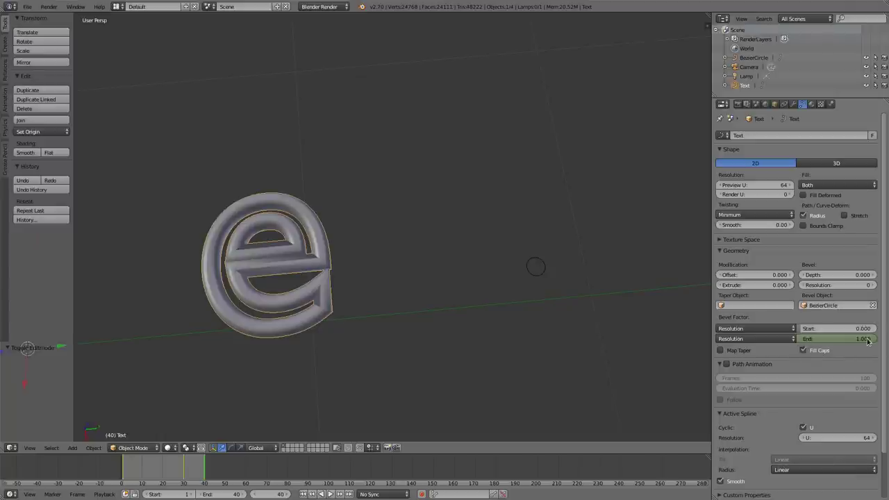
right_click(552, 279)
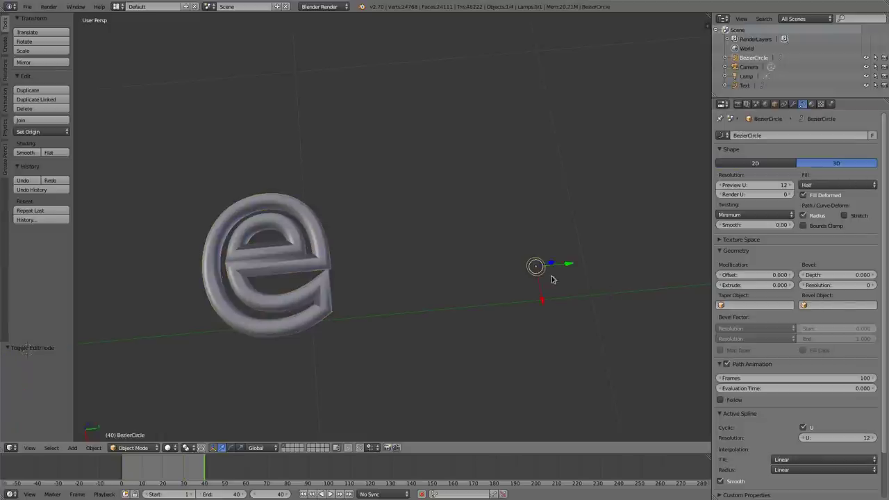
key("s")
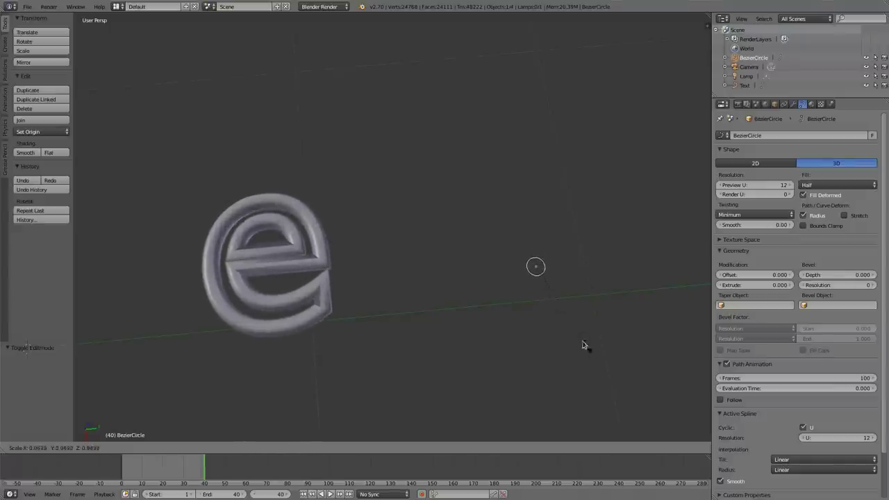
left_click(548, 303)
Reselect the letter e and examine its bevel factor Start value and start mapping types, keeping Resolution.
right_click(284, 246)
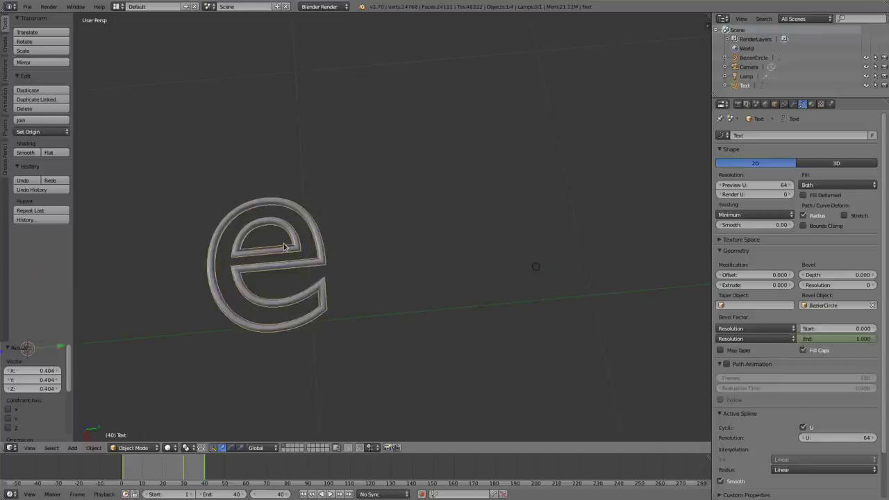
right_click(536, 271)
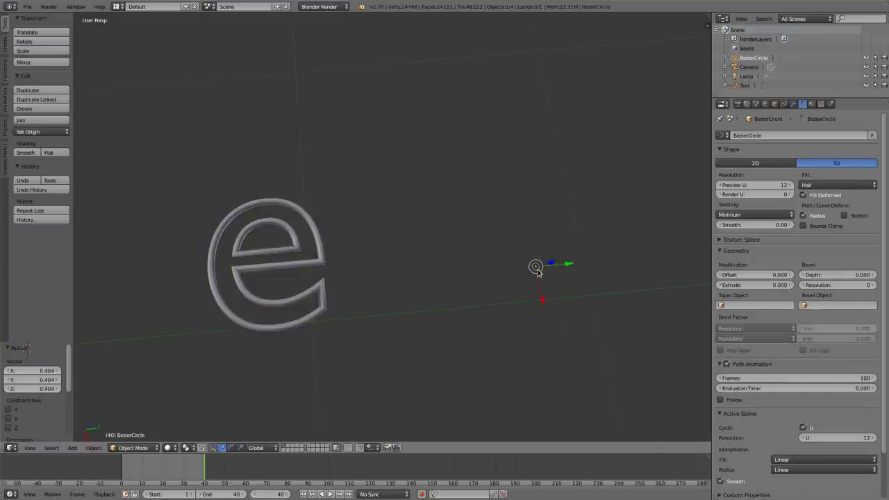
right_click(270, 262)
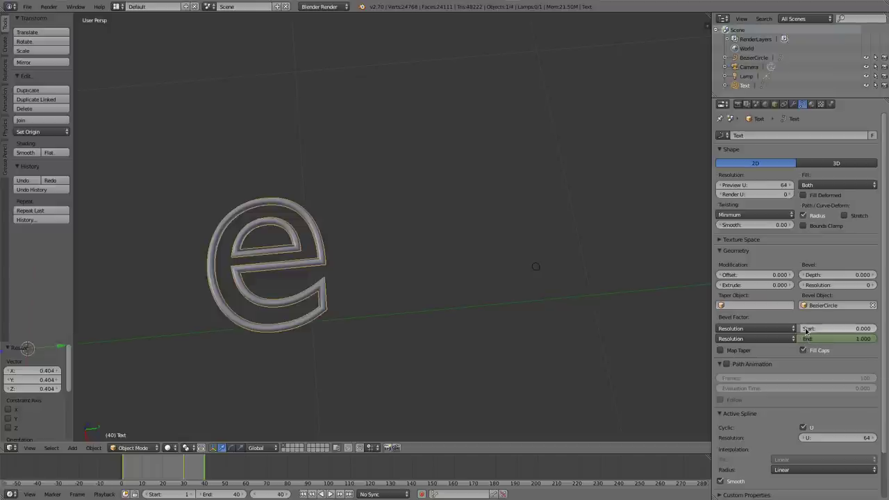
mouse_move(806, 331)
left_mouse_down()
mouse_move(885, 331)
mouse_move(805, 332)
left_mouse_up()
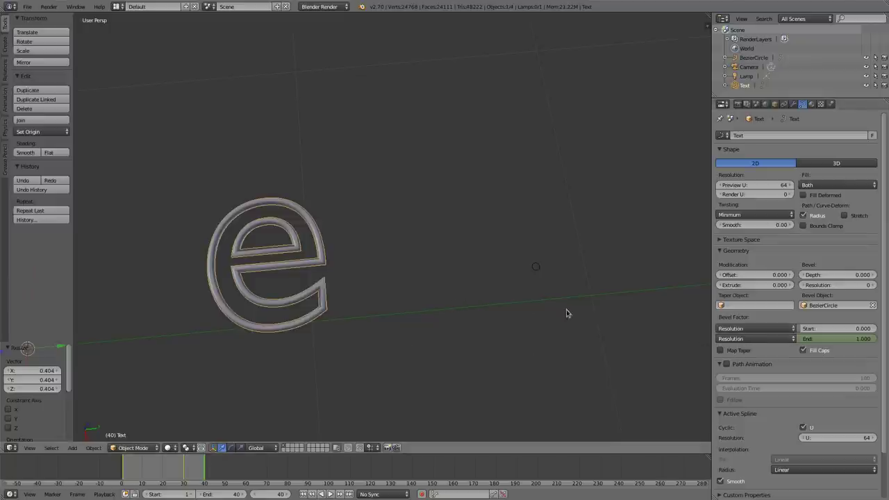
left_click(740, 330)
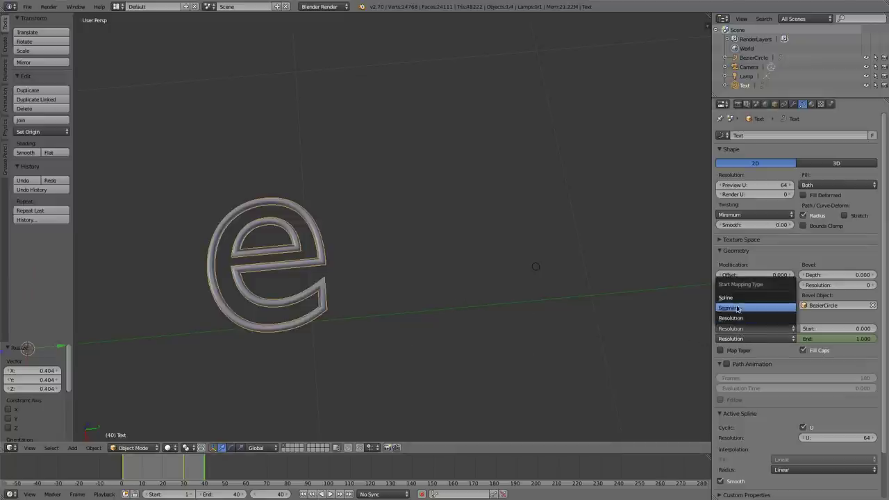
left_click(730, 318)
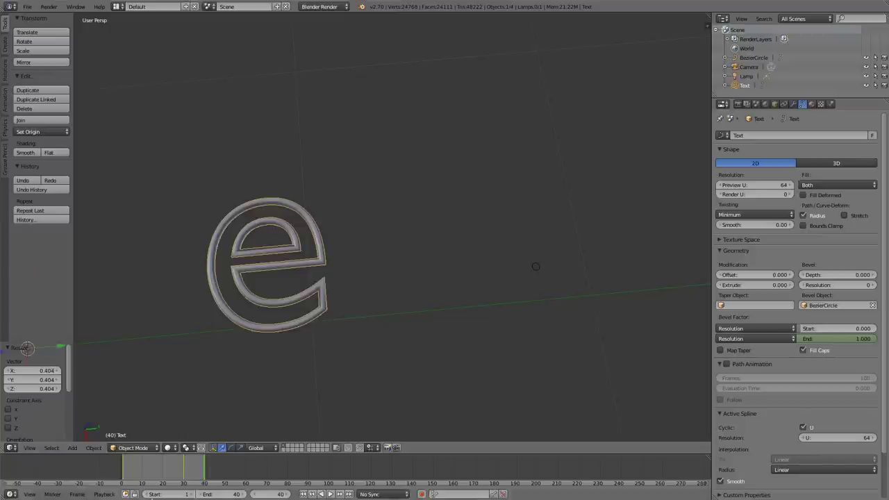
Rewind to frame 8 and play the letter's bevel animation with Resolution mapping.
mouse_move(133, 467)
left_mouse_down()
mouse_move(123, 467)
mouse_move(138, 468)
left_mouse_up()
key("alt+a")
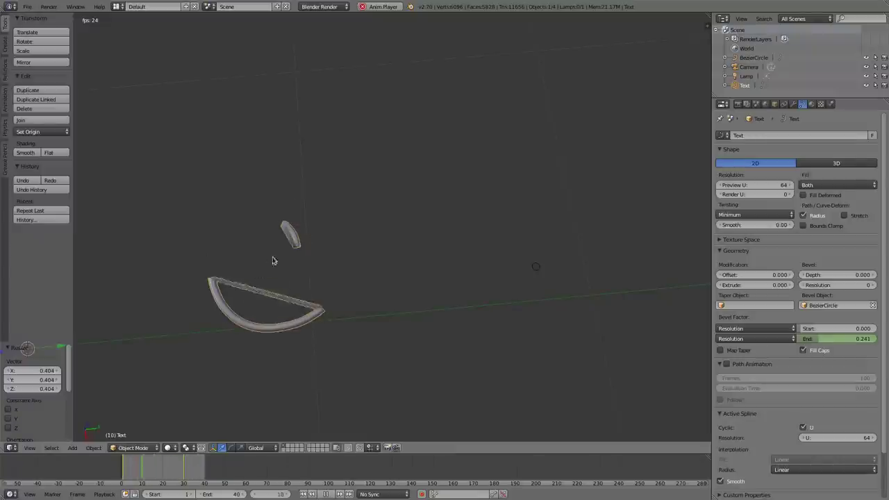
key("alt+a")
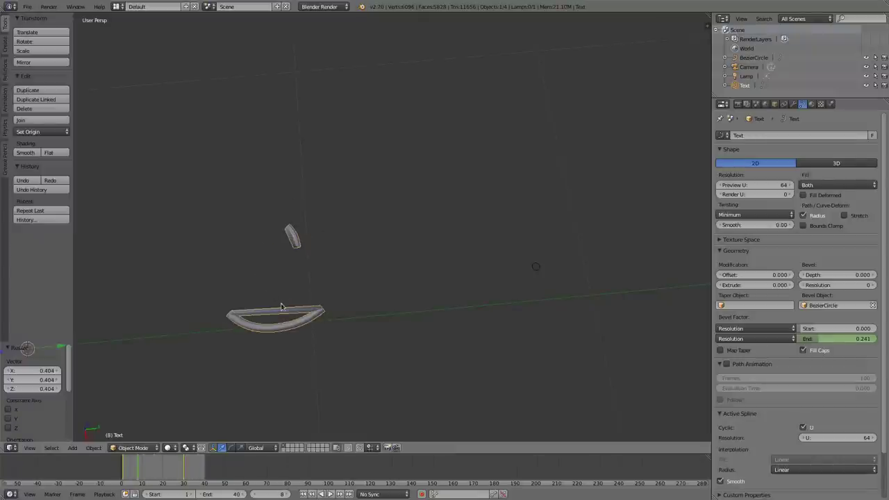
Examine the whole bevel End F-curve in the Graph Editor, and replay the animation in the 3D view.
key("shift+F6")
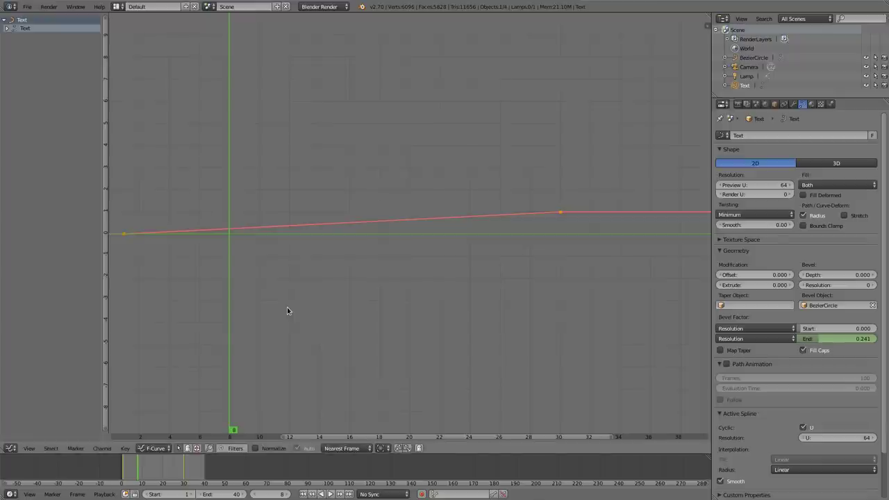
key("Home")
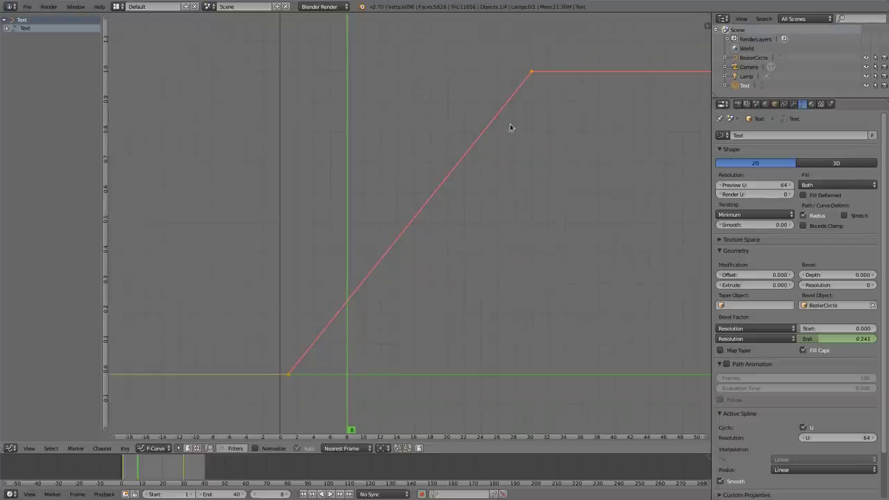
key("shift+F5")
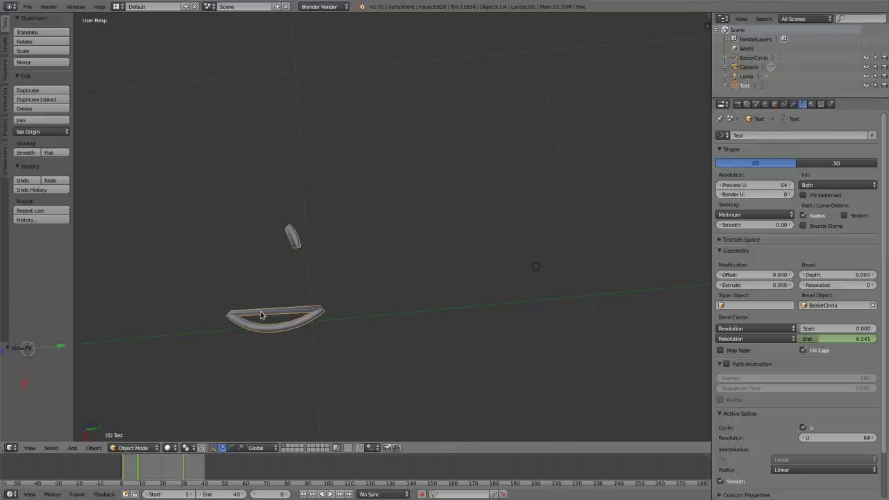
key("alt+a")
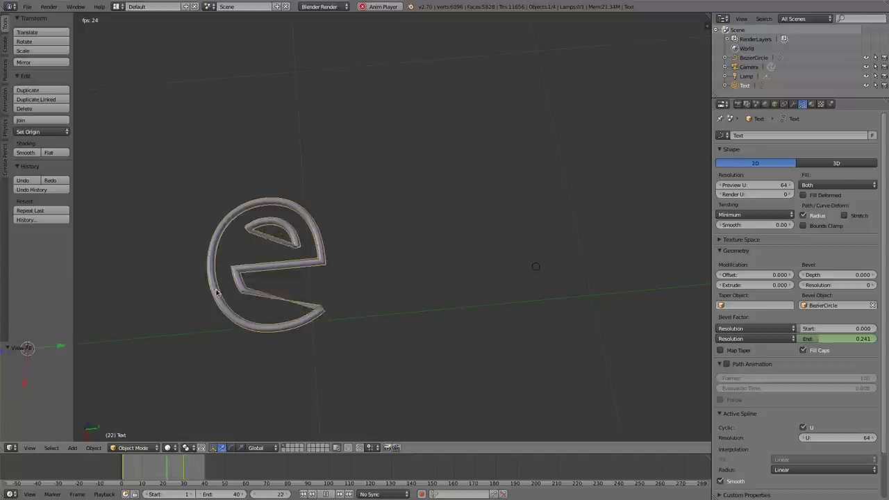
key("Escape")
Lower the letter's Preview U resolution to 13 and play the bevel animation.
left_click(753, 184)
type("5")
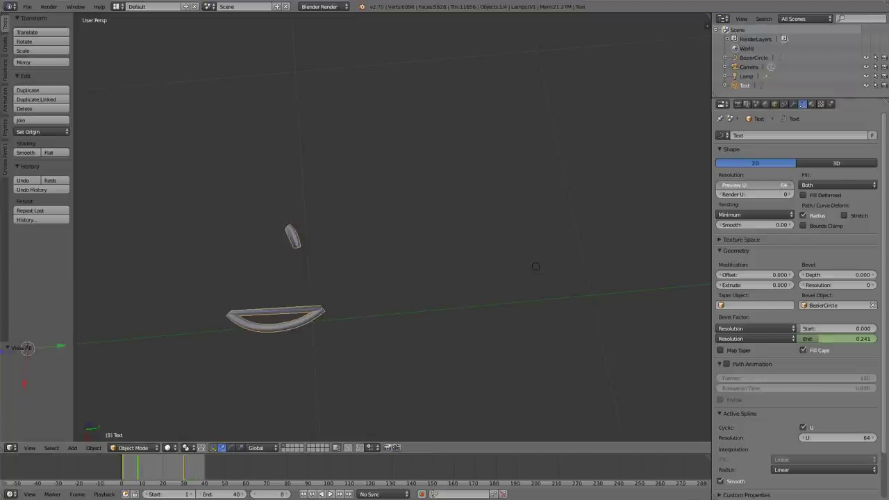
key("Return")
left_click(785, 185)
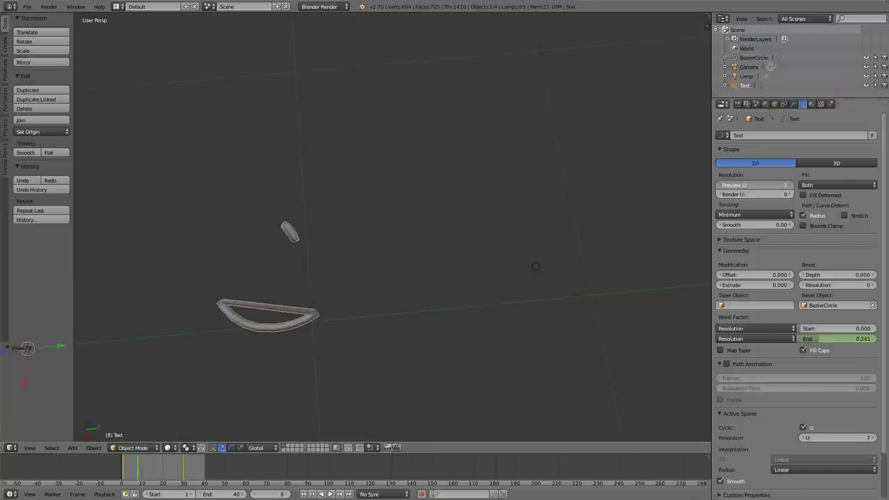
left_click(785, 184)
type("14")
key("Return")
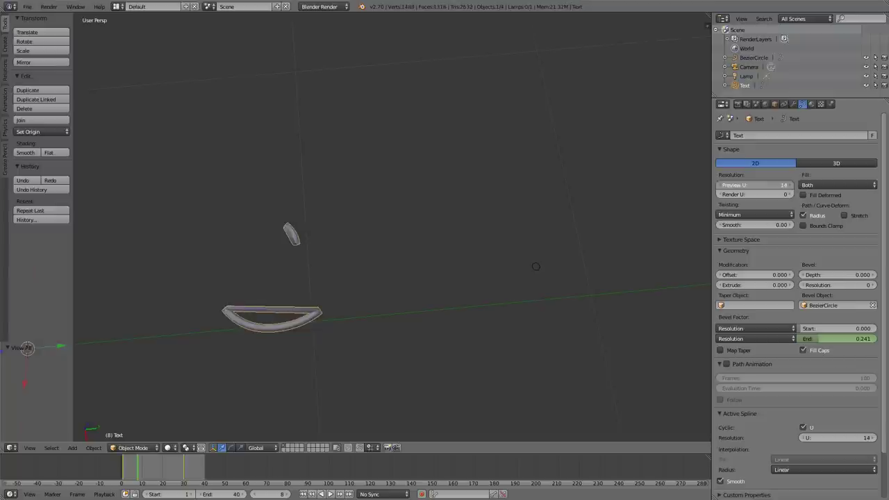
key("alt+a")
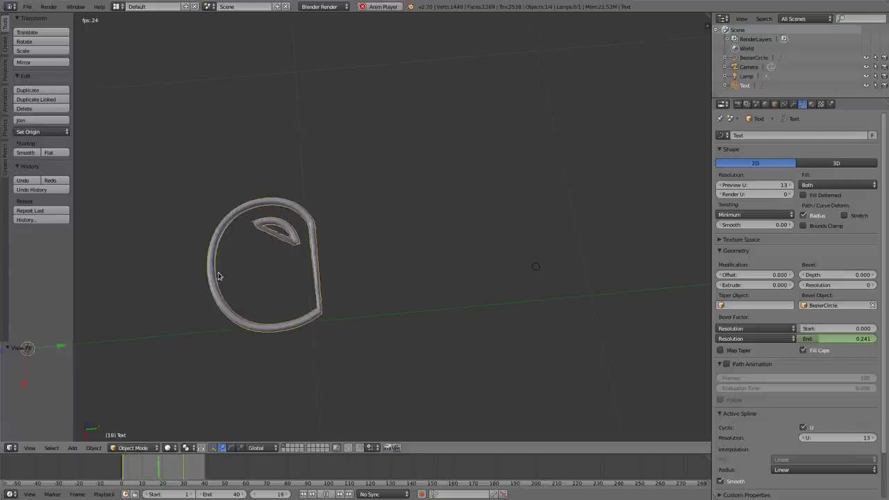
key("alt+a")
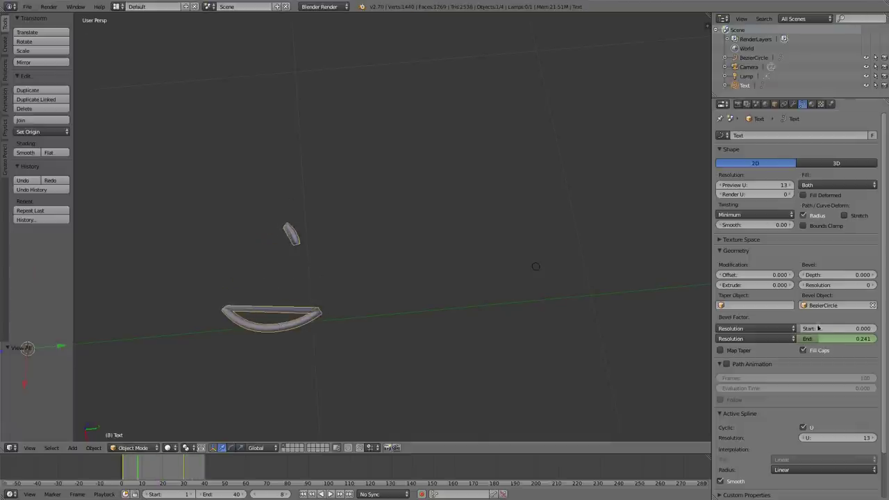
Set both the start and end bevel factor mapping types of the letter to Spline.
left_click(747, 329)
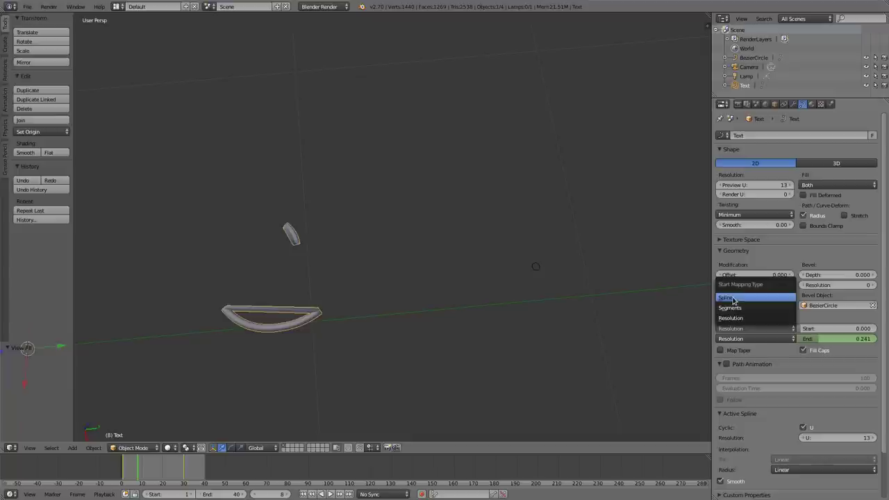
left_click(736, 299)
left_click(741, 339)
left_click(736, 312)
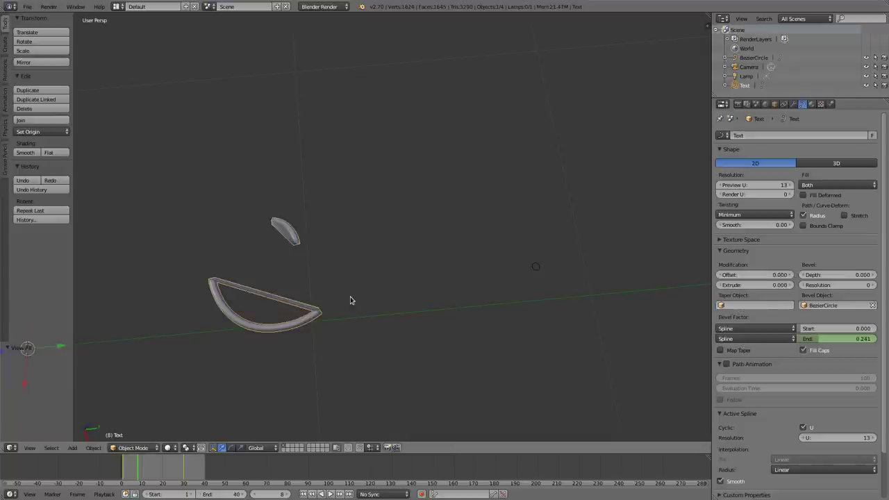
Play the letter's bevel animation with Spline mapping, restarting it from frame 2.
key("alt+a")
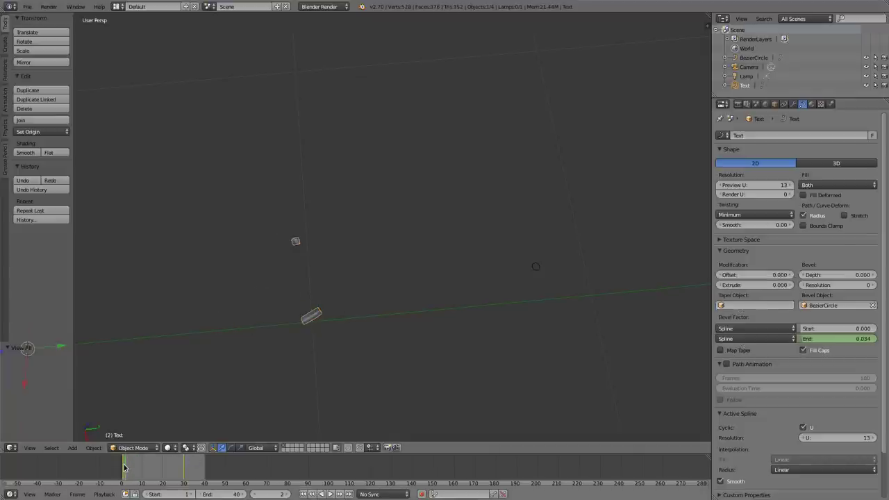
key("alt+a")
key("alt+a")
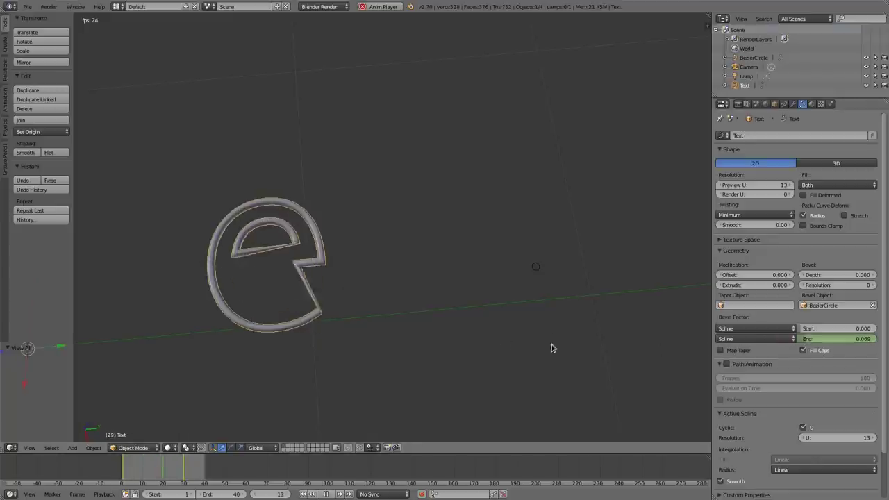
key("alt+a")
left_click(738, 328)
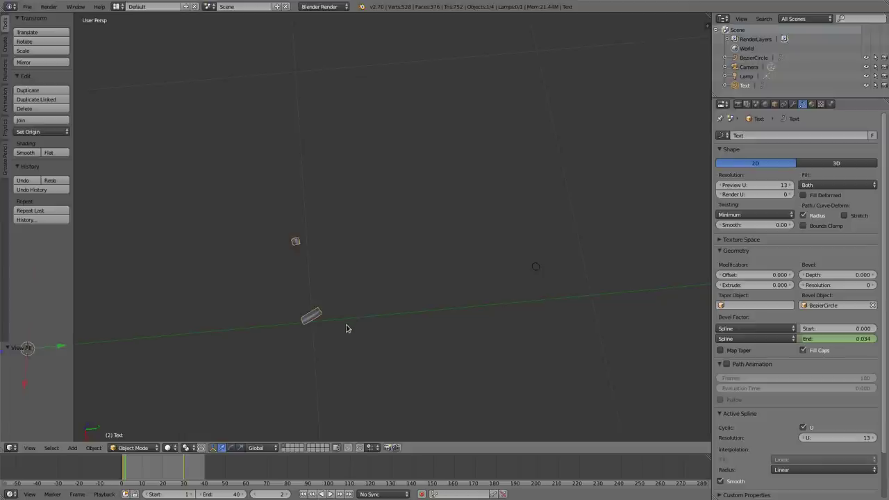
left_click(735, 329)
Open the recent file DeformationMotionBlur.blend.
key("o")
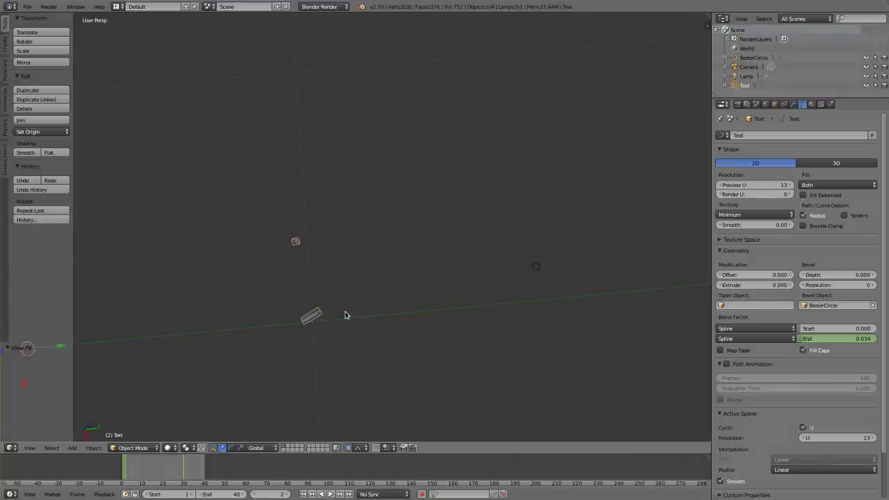
key("ctrl+shift+o")
key("Down")
key("Down")
key("Down")
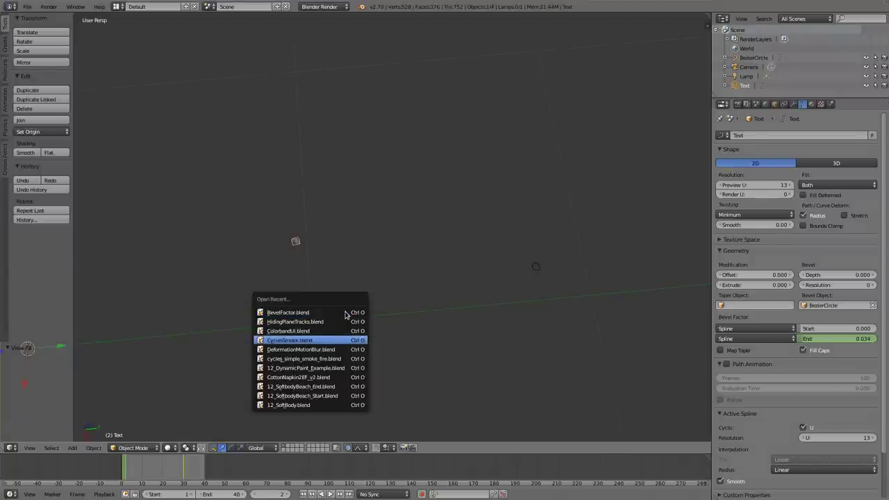
key("Down")
key("Return")
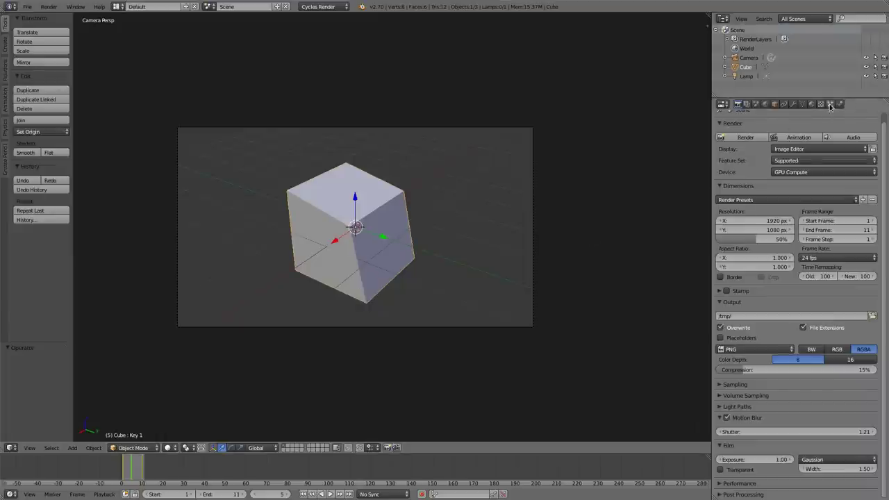
Preview the cube's deformation by varying the Key 1 shape key value.
left_click(803, 103)
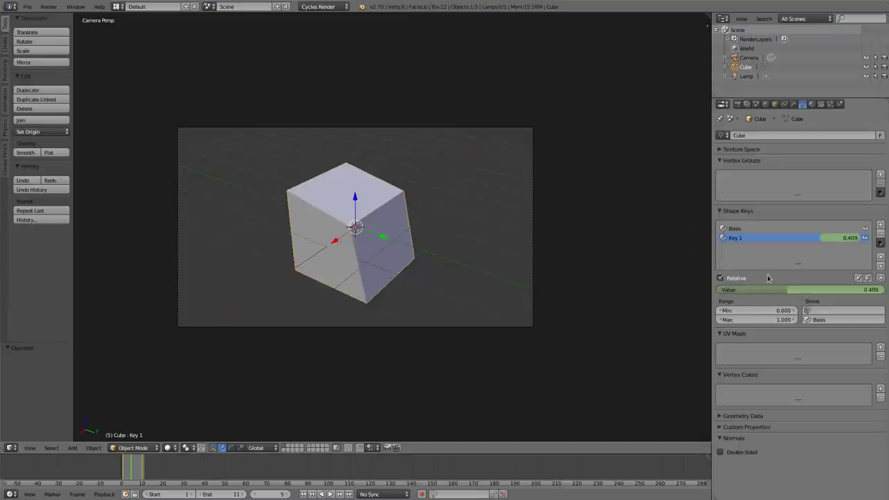
left_click_drag(803, 291, 675, 294)
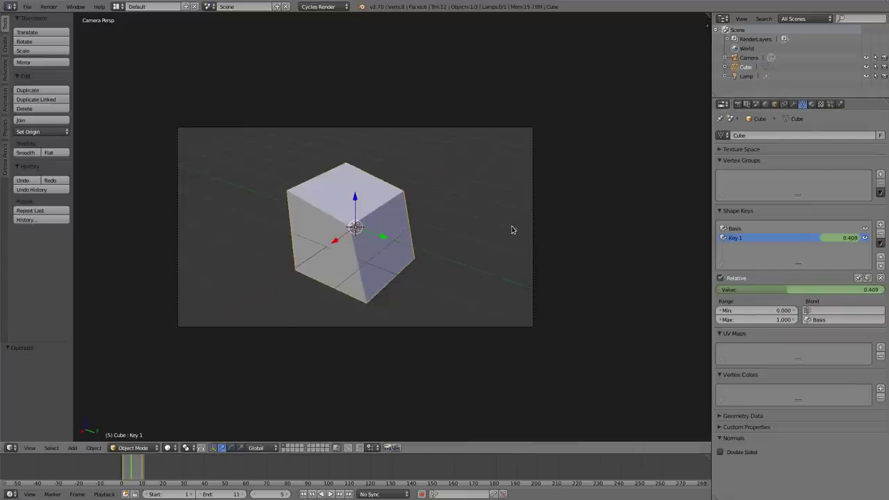
Render frame 5 of the cube with motion blur disabled, and re-enable motion blur.
left_click(737, 104)
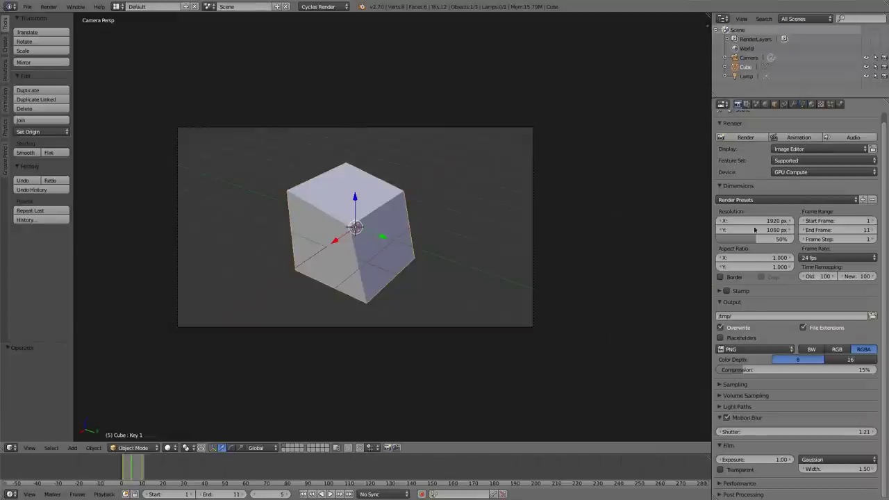
left_click(726, 417)
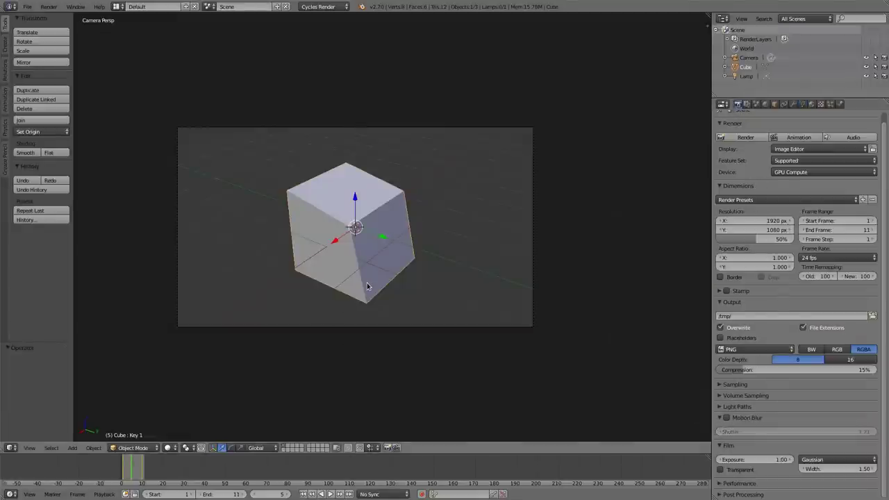
key("F12")
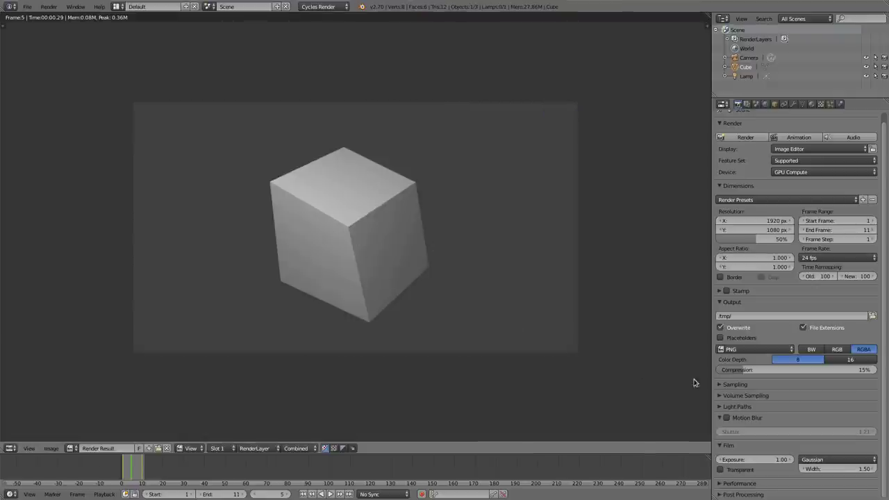
left_click(724, 418)
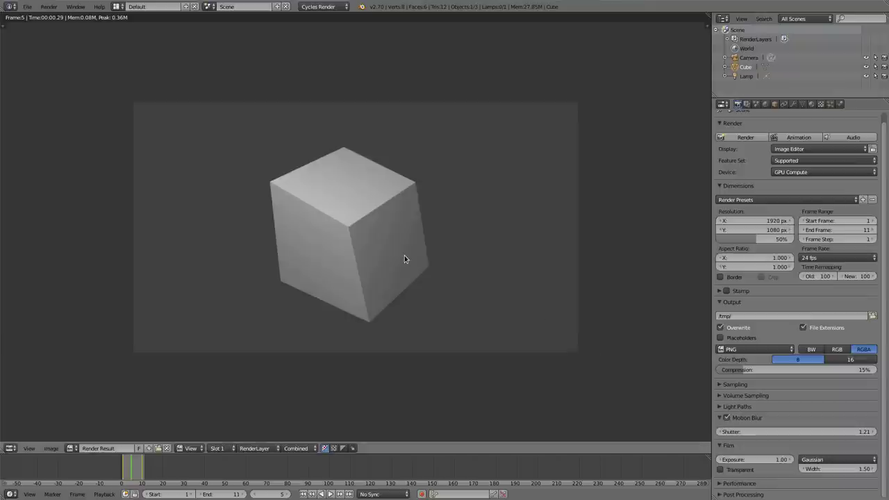
Render frame 5 of the cube with motion blur enabled, and toggle the cube's object-level Motion Blur setting.
key("F12")
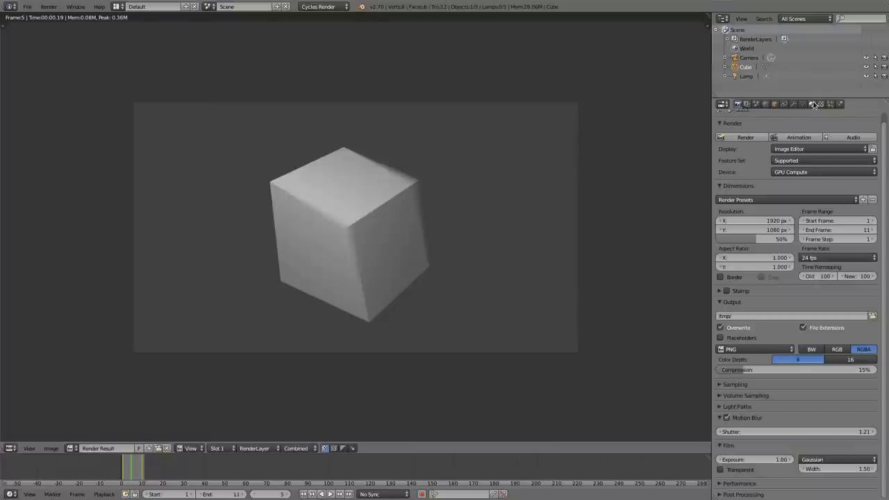
left_click(775, 105)
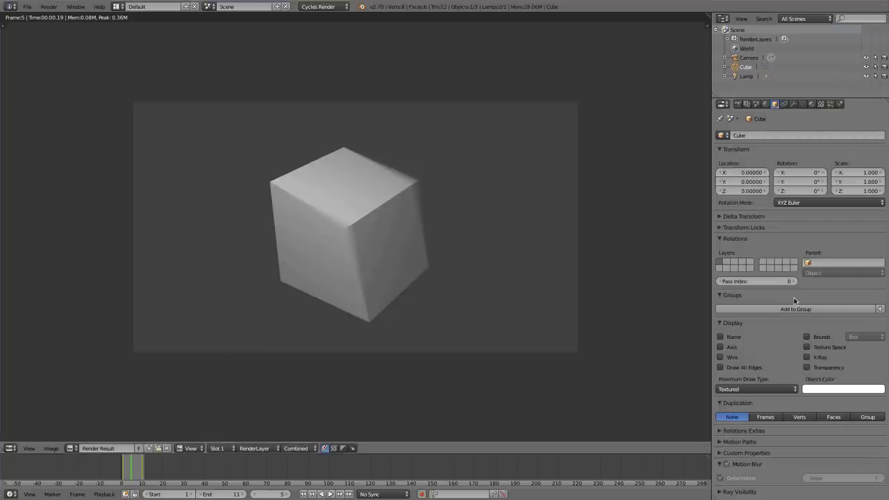
left_click(727, 463)
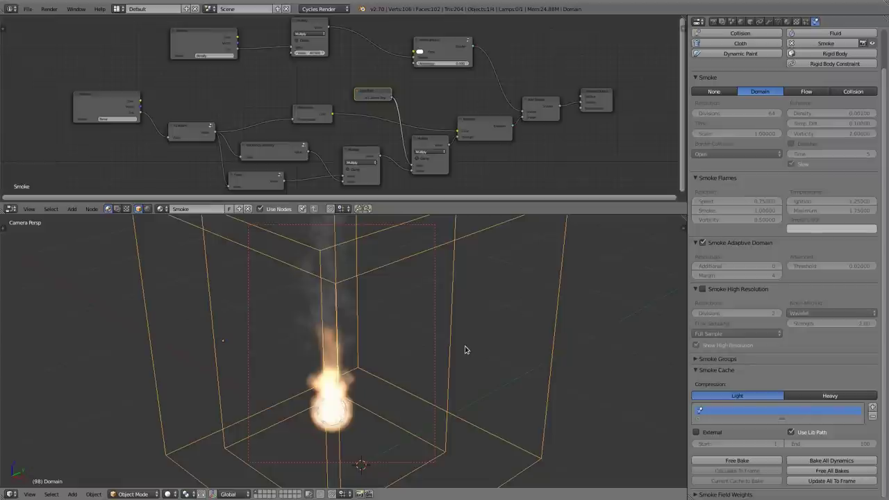
scroll(452, 337, "down", 3)
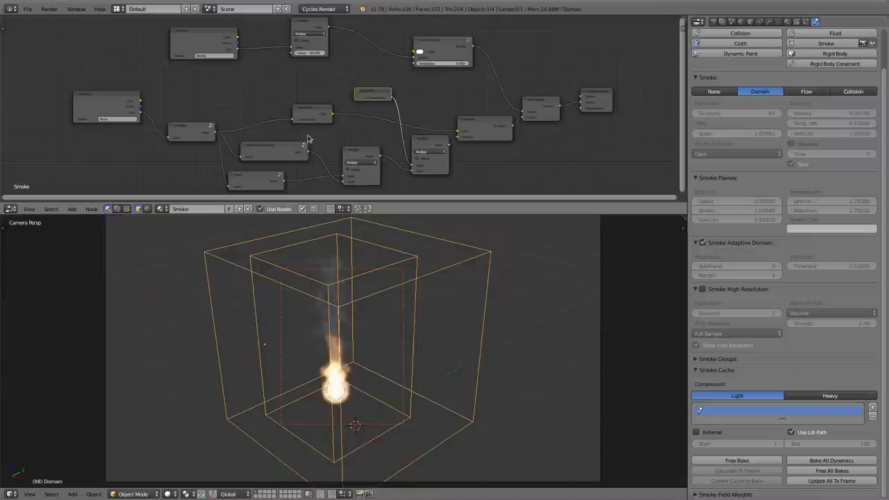
key("shift+a")
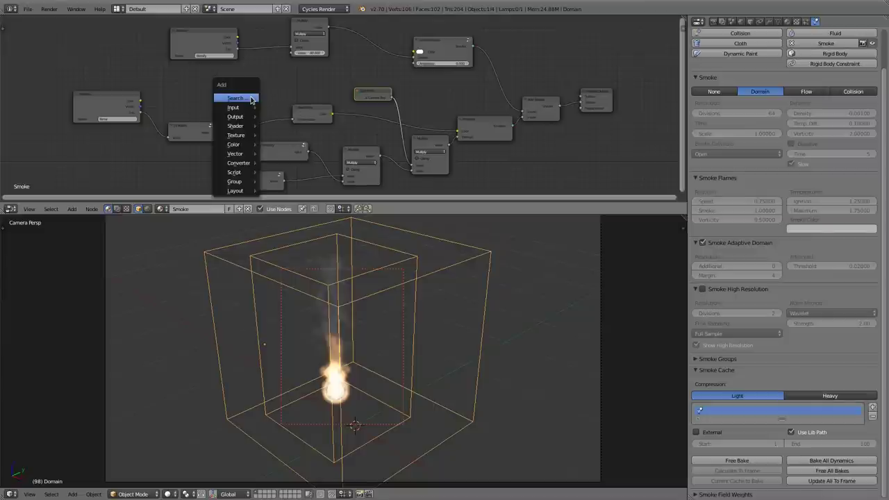
mouse_move(241, 130)
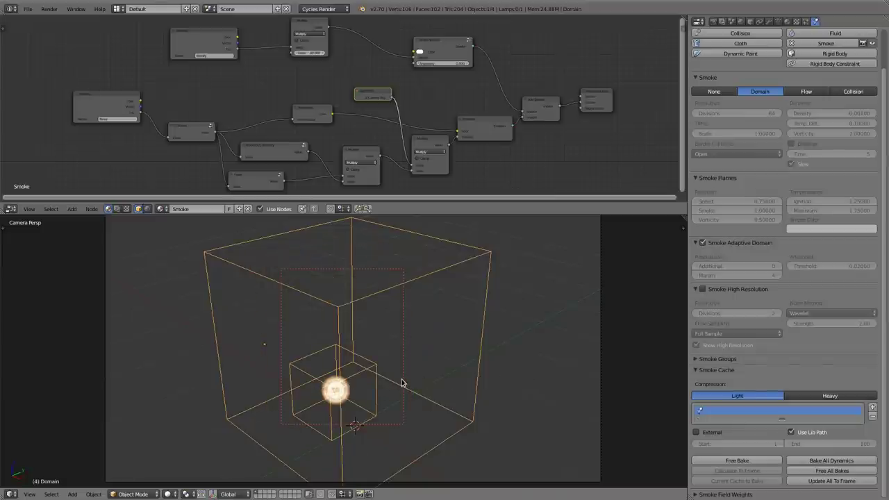
Play the fire and smoke simulation in the camera view and stop it at frame 42.
key("alt+a")
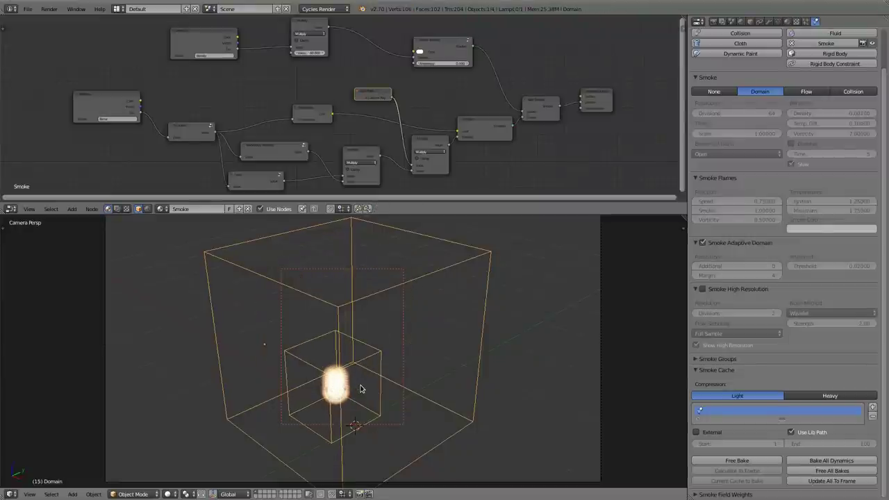
key("alt+a")
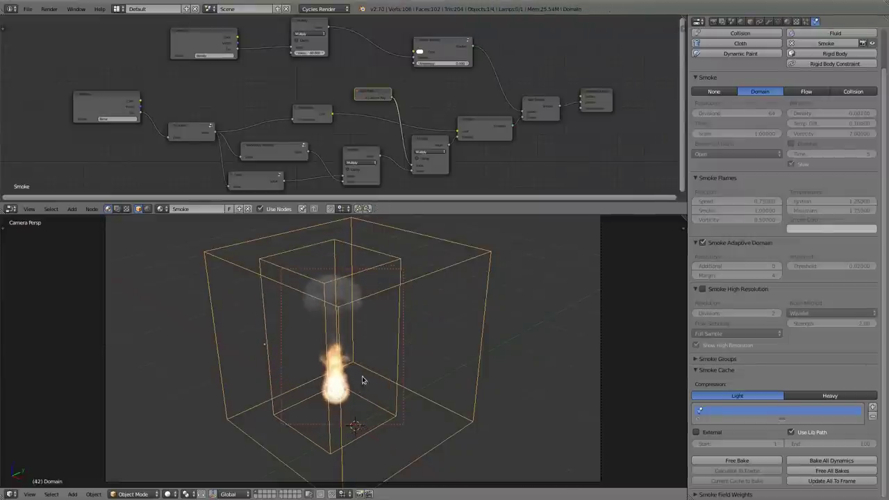
Display the fire and smoke with Rendered viewport shading and enlarge the render border around them.
left_click(171, 493)
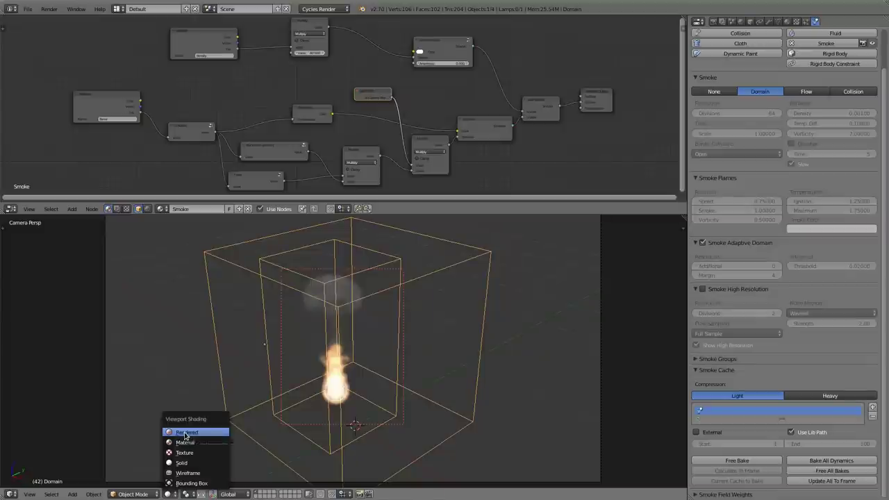
left_click(186, 435)
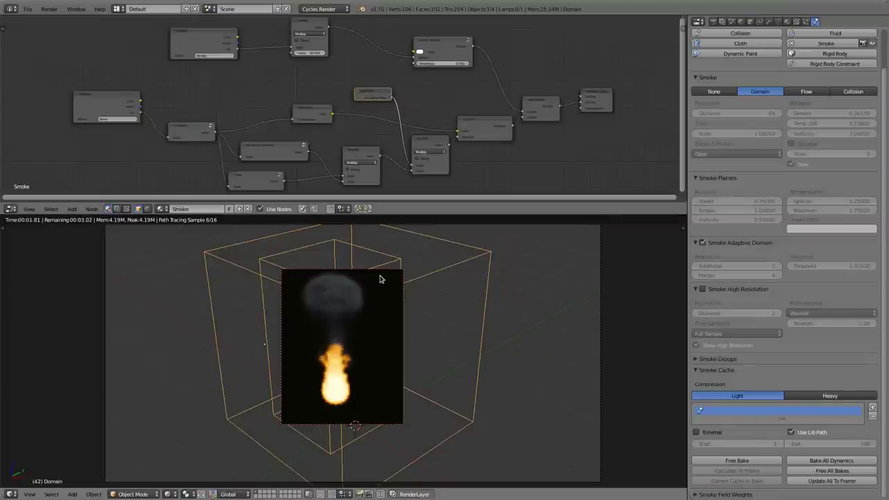
key("ctrl+b")
left_click_drag(257, 238, 448, 467)
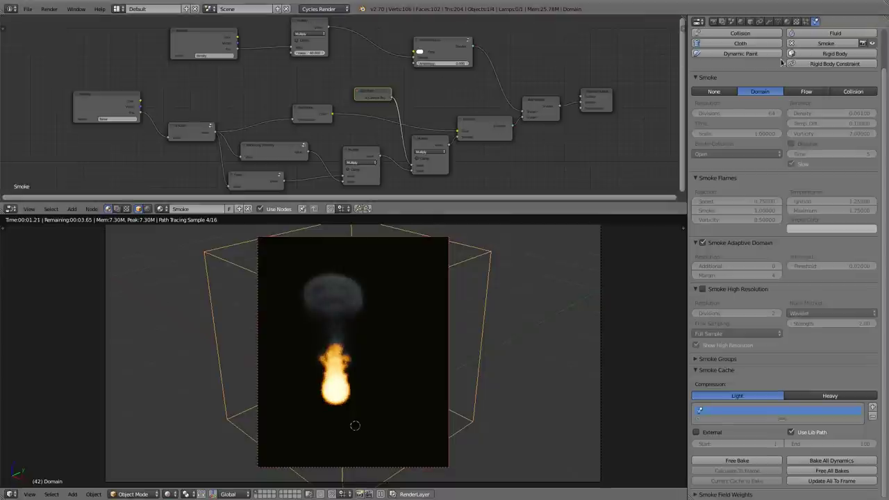
Show the scene's render settings and expand the Render section to check the render device.
left_click(712, 21)
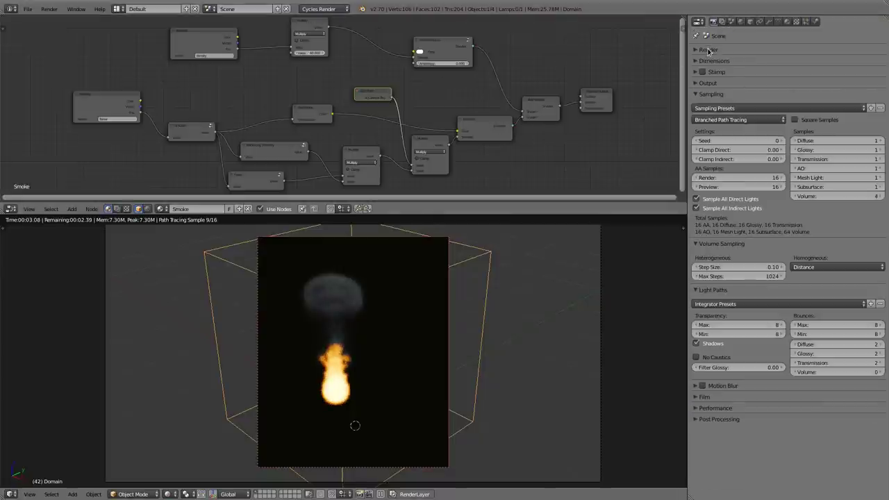
left_click(709, 49)
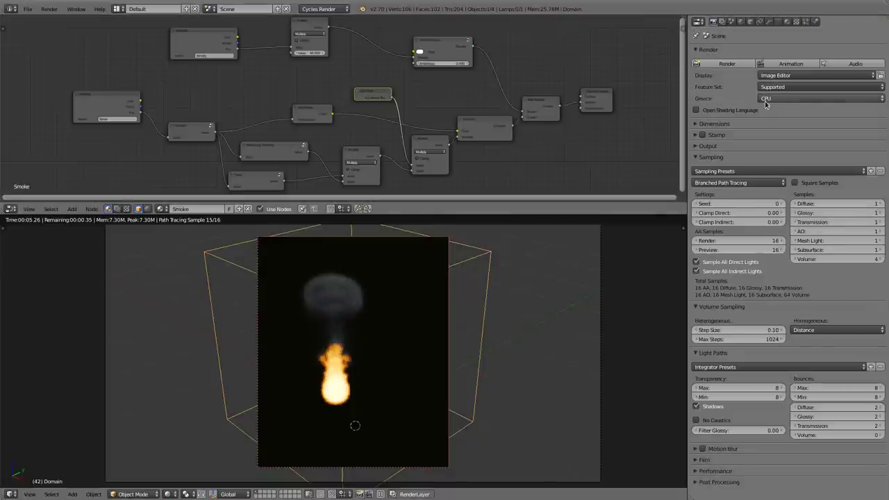